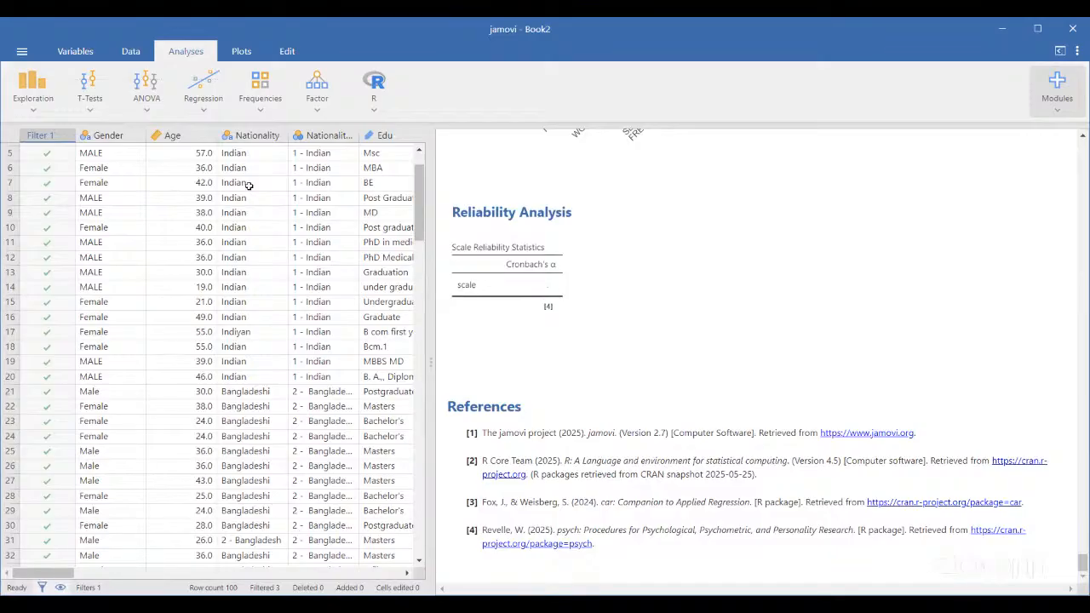
Start a new Descriptives analysis from the Exploration menu
{"action": "scroll", "coordinate": [249, 184], "scroll_direction": "down", "scroll_amount": 5}
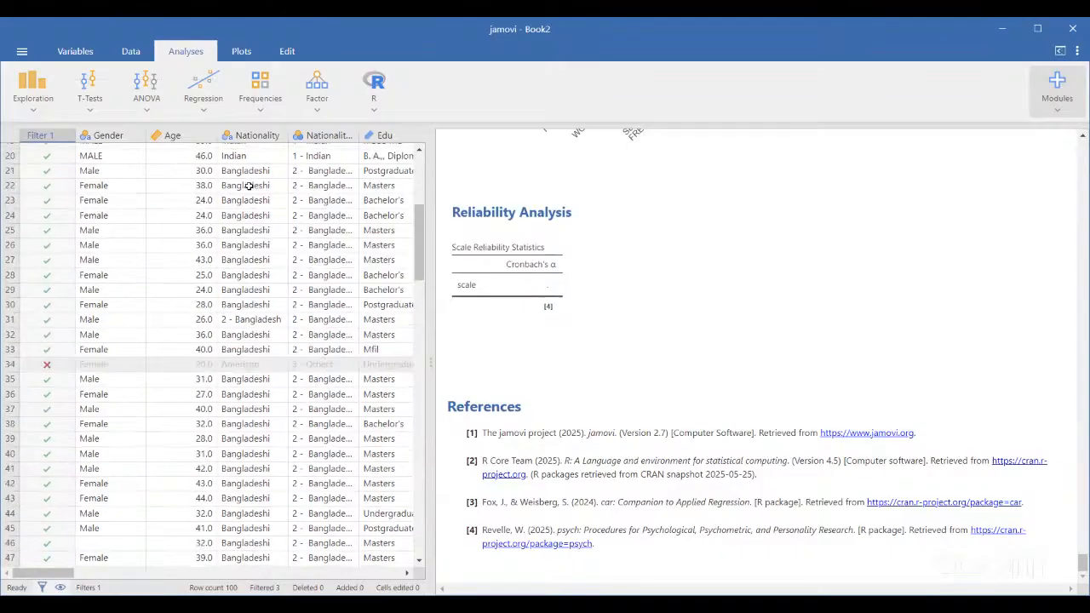
{"action": "scroll", "coordinate": [249, 185], "scroll_direction": "up", "scroll_amount": 6}
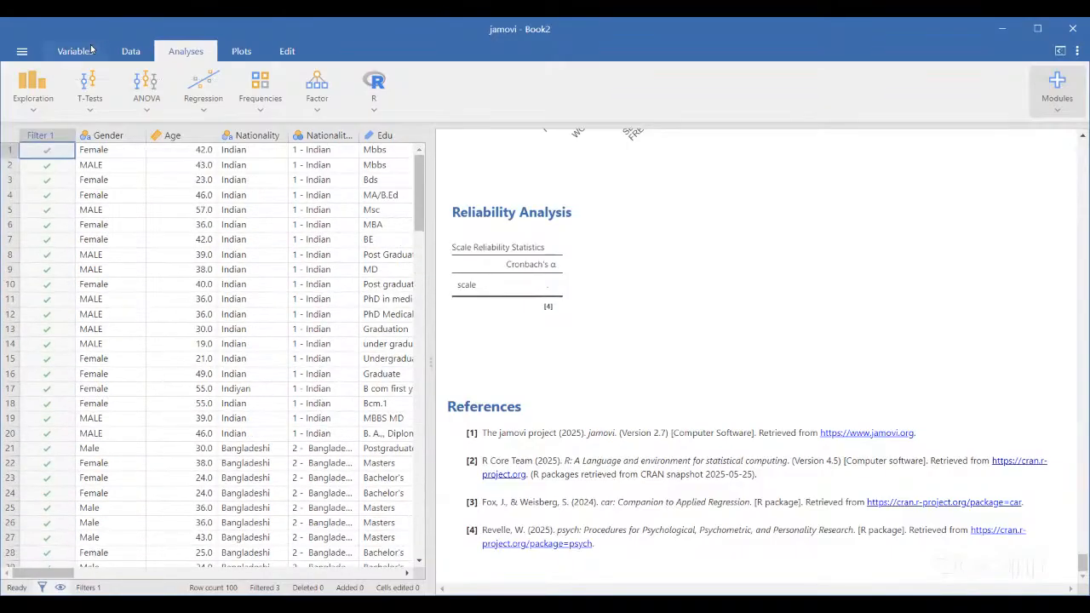
{"action": "scroll", "coordinate": [289, 173], "scroll_direction": "right", "scroll_amount": 10}
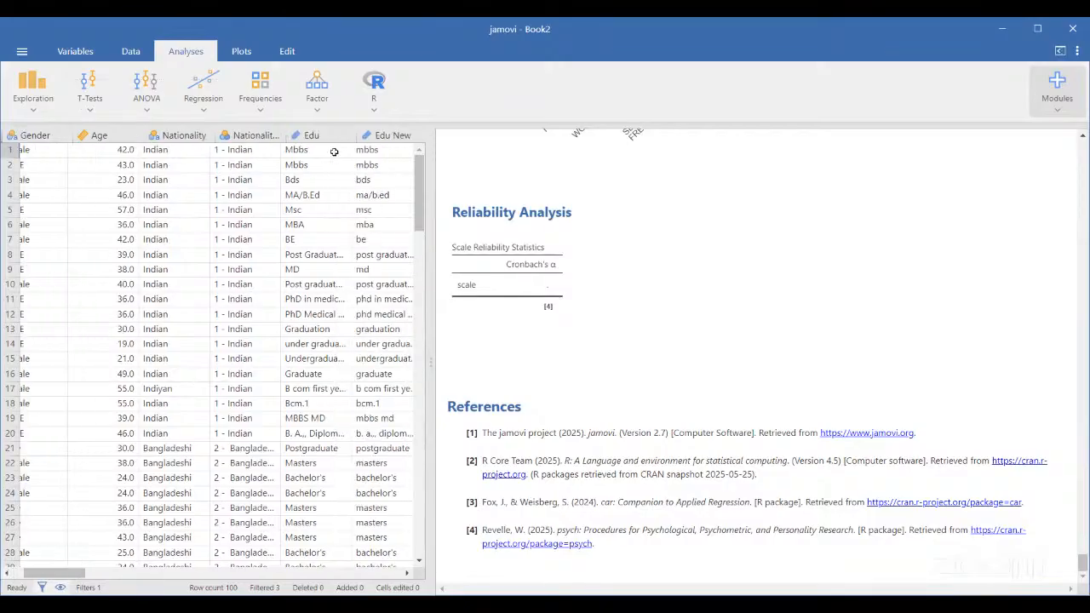
{"action": "scroll", "coordinate": [334, 151], "scroll_direction": "left", "scroll_amount": 10}
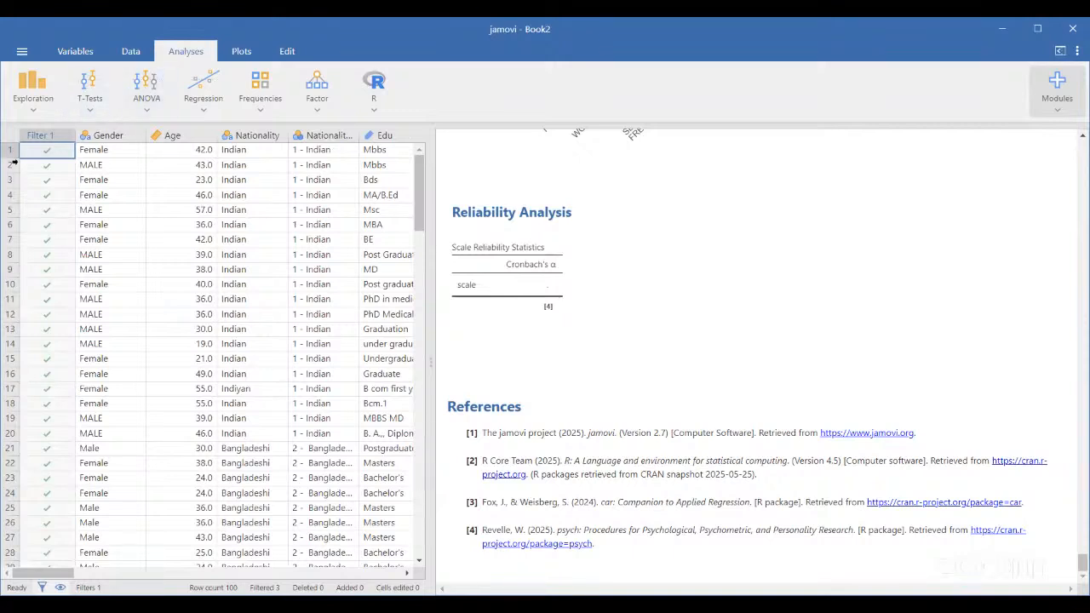
{"action": "left_click", "coordinate": [32, 89]}
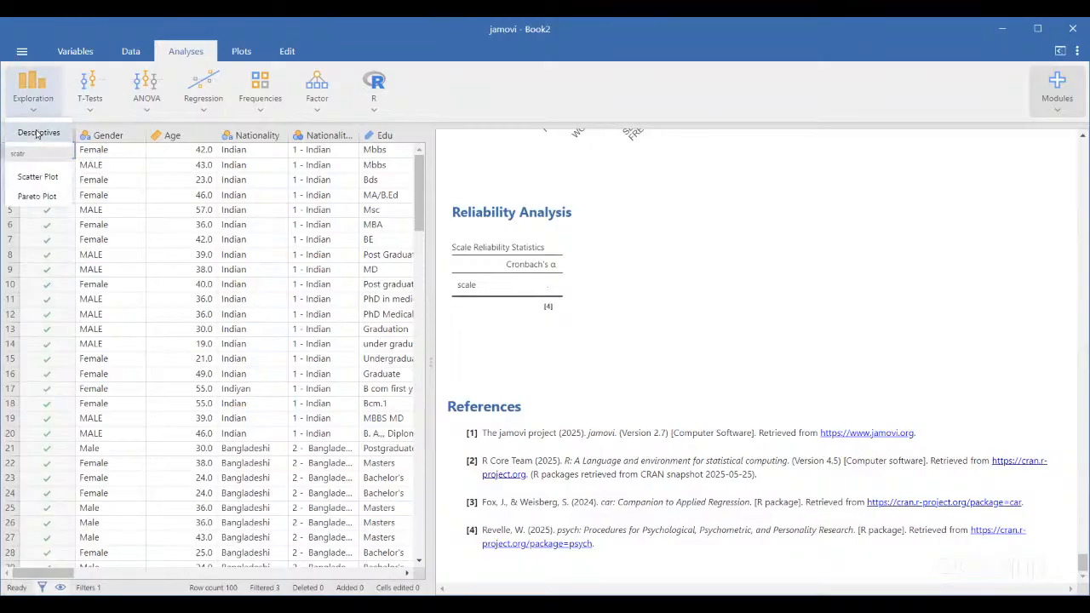
{"action": "left_click", "coordinate": [38, 134]}
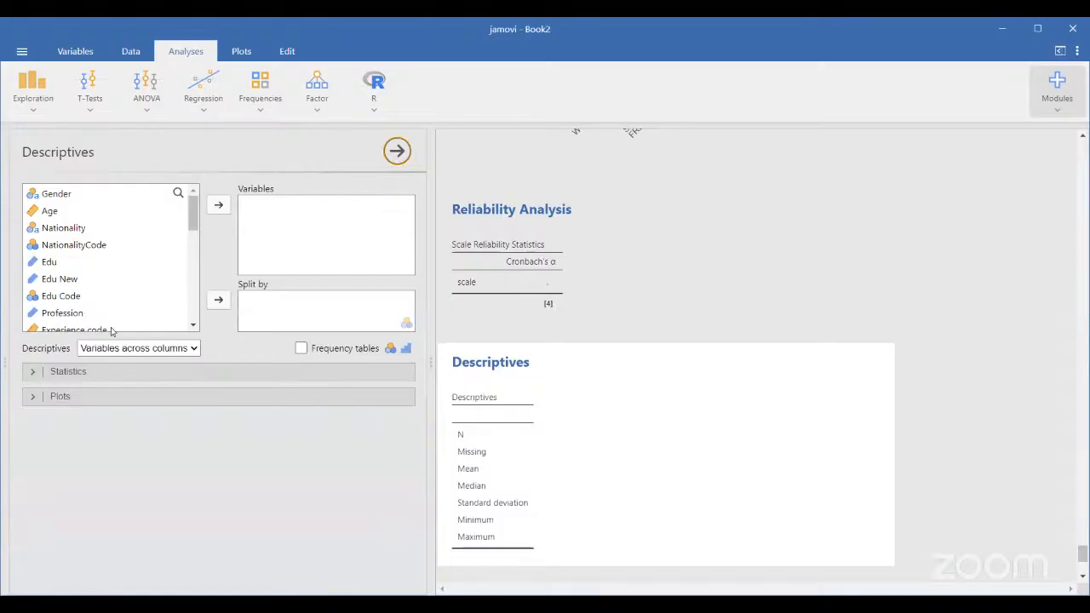
{"action": "scroll", "coordinate": [110, 330], "scroll_direction": "down", "scroll_amount": 5}
{"action": "scroll", "coordinate": [110, 331], "scroll_direction": "down", "scroll_amount": 5}
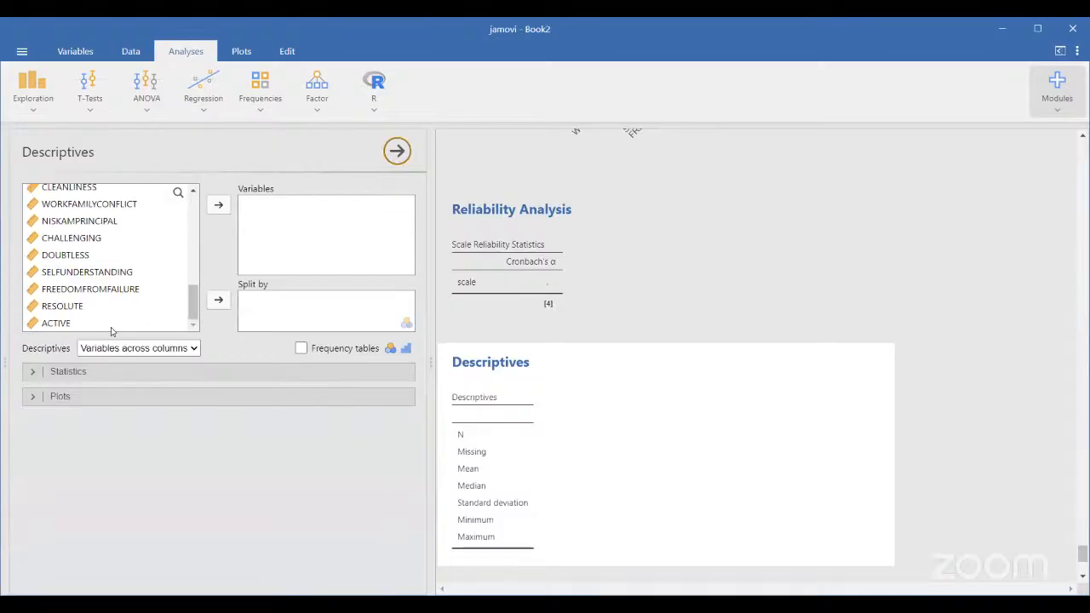
{"action": "scroll", "coordinate": [111, 330], "scroll_direction": "up", "scroll_amount": 10}
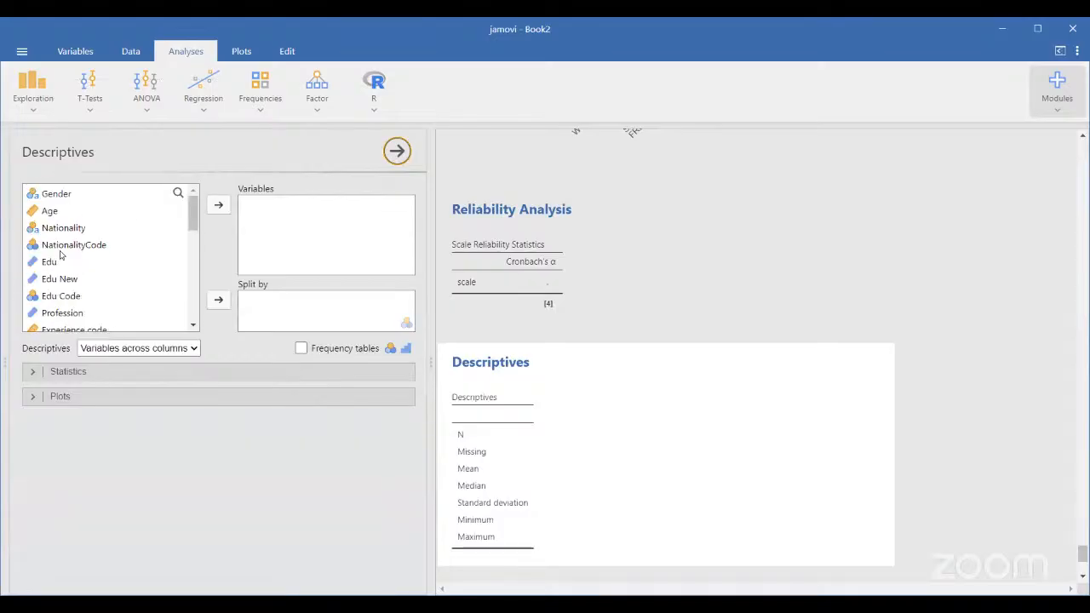
{"action": "scroll", "coordinate": [99, 248], "scroll_direction": "down", "scroll_amount": 3}
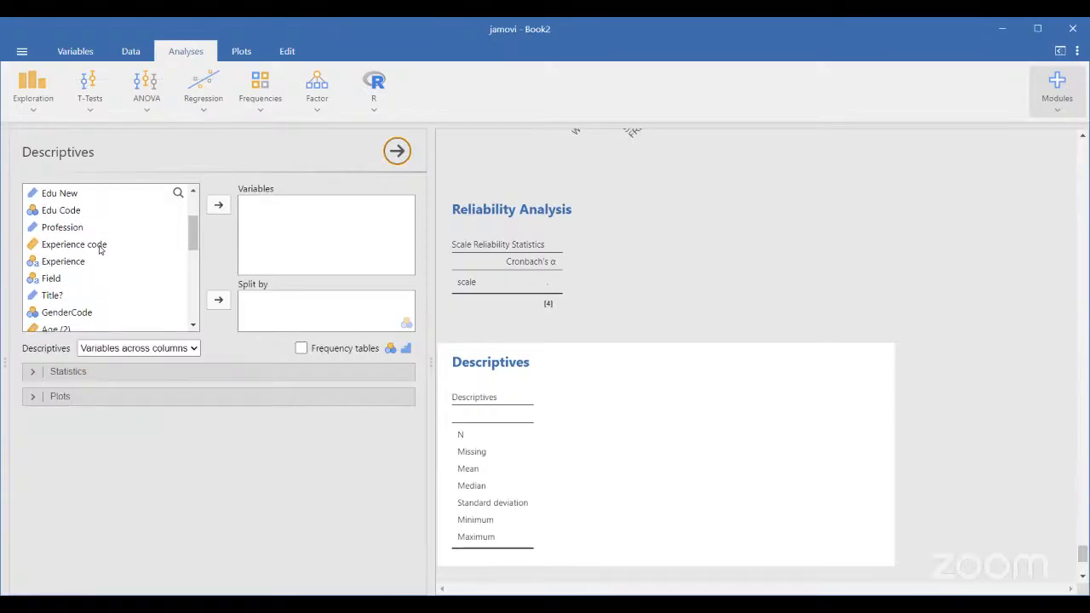
{"action": "scroll", "coordinate": [100, 247], "scroll_direction": "down", "scroll_amount": 5}
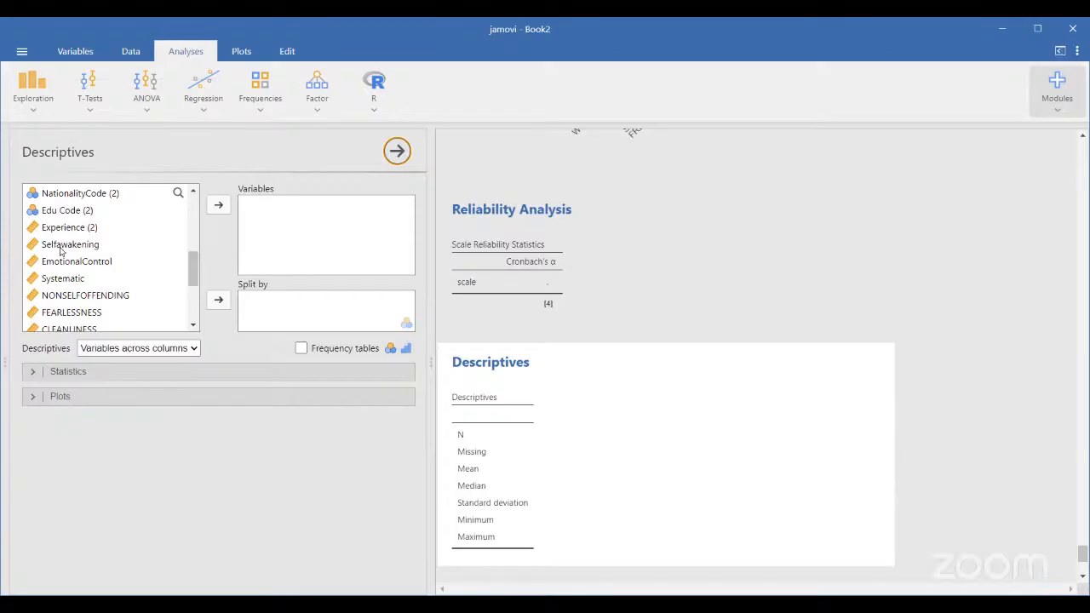
Add Selfawakening and EmotionalControl to the Descriptives variables
{"action": "left_click", "coordinate": [60, 249]}
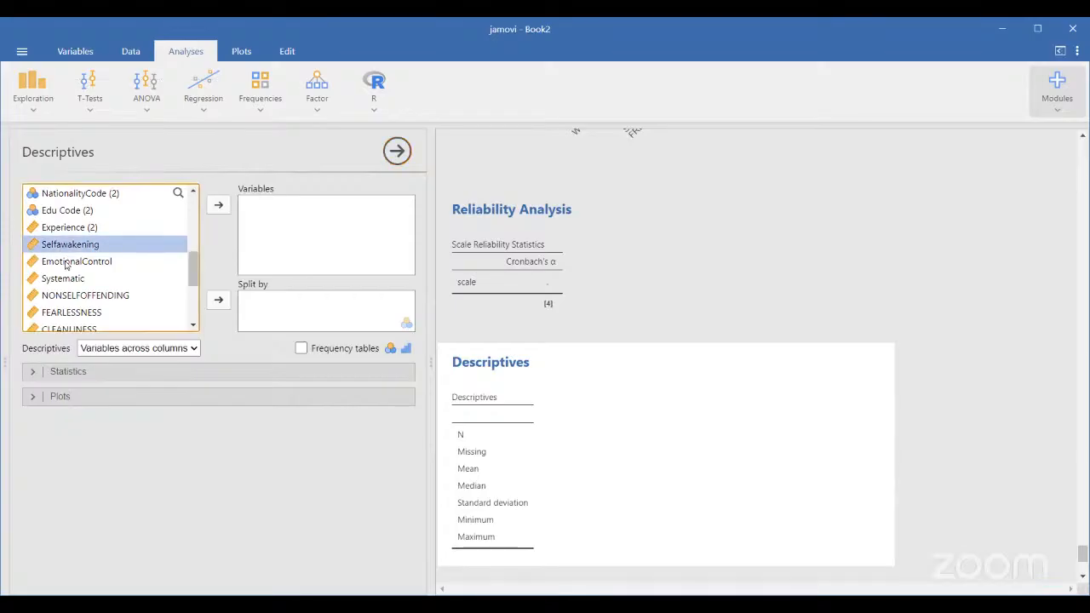
{"action": "left_click", "coordinate": [68, 264], "text": "shift"}
{"action": "left_click", "coordinate": [219, 204]}
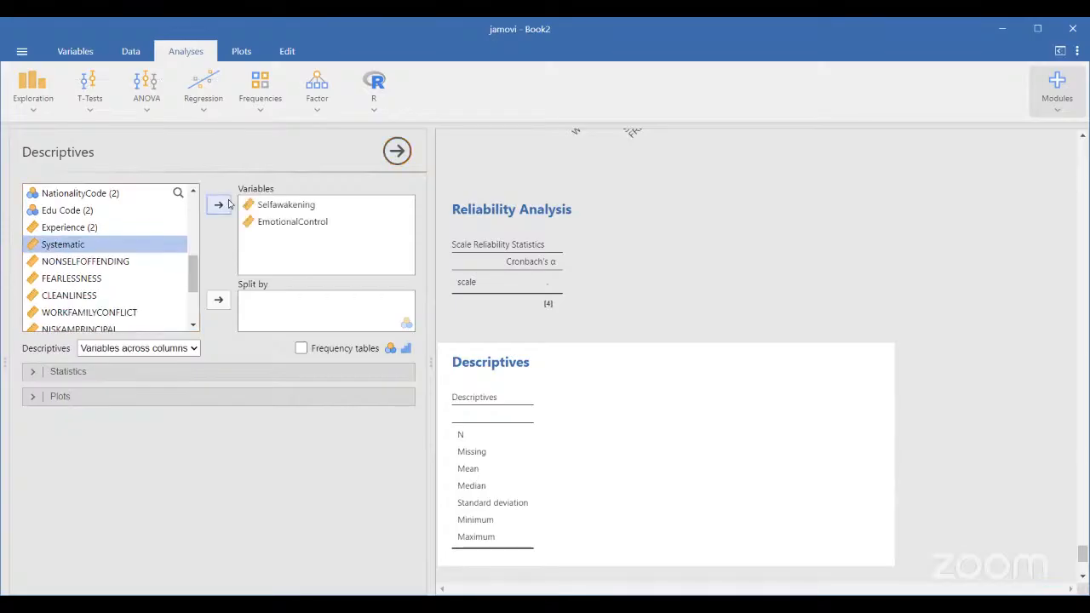
{"action": "scroll", "coordinate": [85, 259], "scroll_direction": "up", "scroll_amount": 3}
{"action": "scroll", "coordinate": [82, 268], "scroll_direction": "up", "scroll_amount": 1}
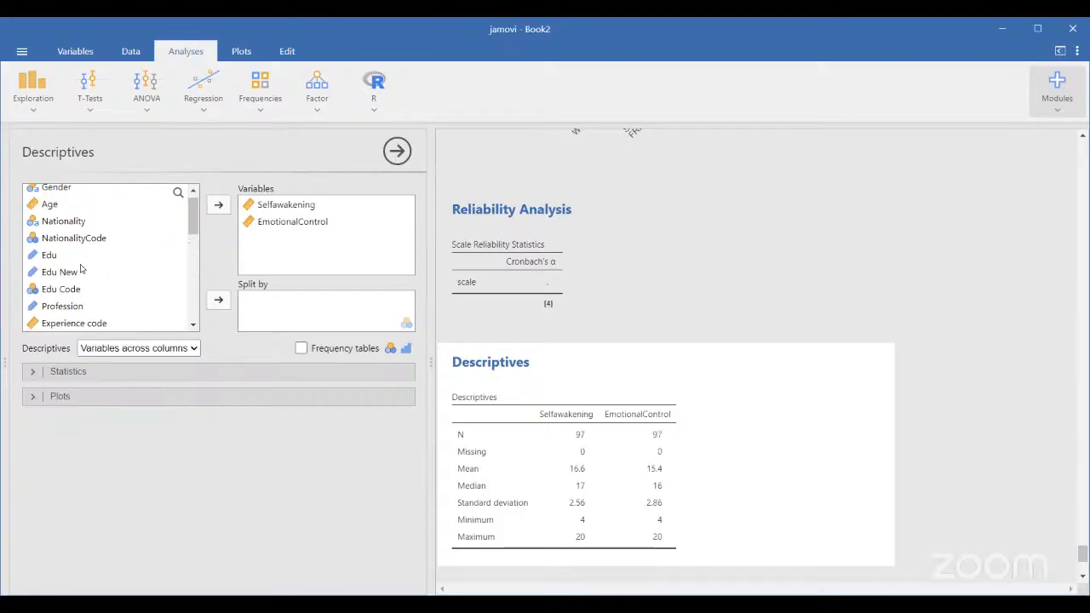
Split the descriptive statistics by NationalityCode
{"action": "left_click", "coordinate": [70, 238]}
{"action": "left_click", "coordinate": [219, 301]}
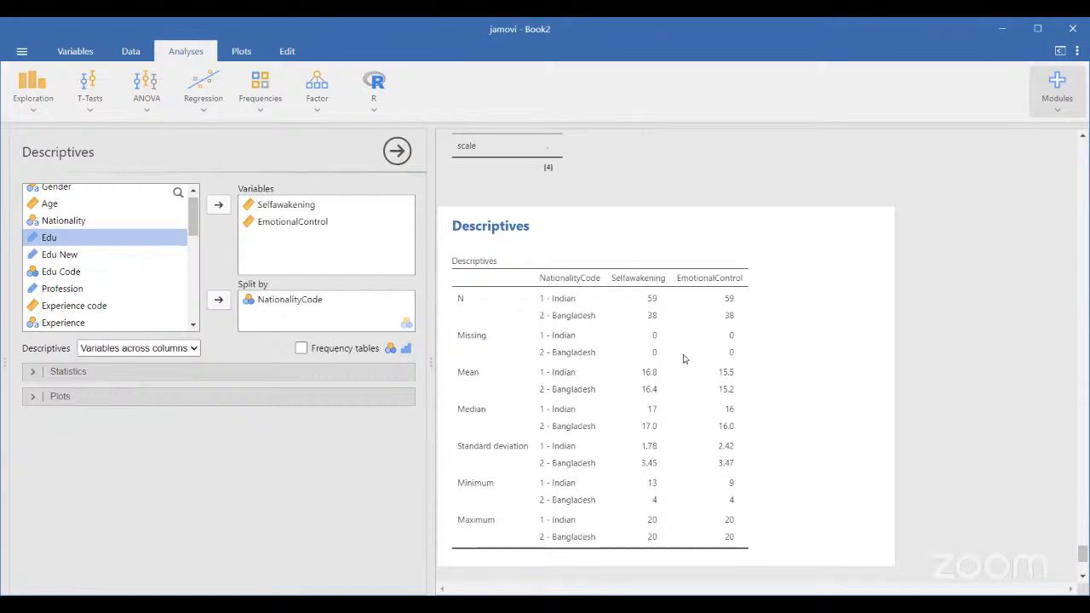
{"action": "scroll", "coordinate": [683, 359], "scroll_direction": "down", "scroll_amount": 2}
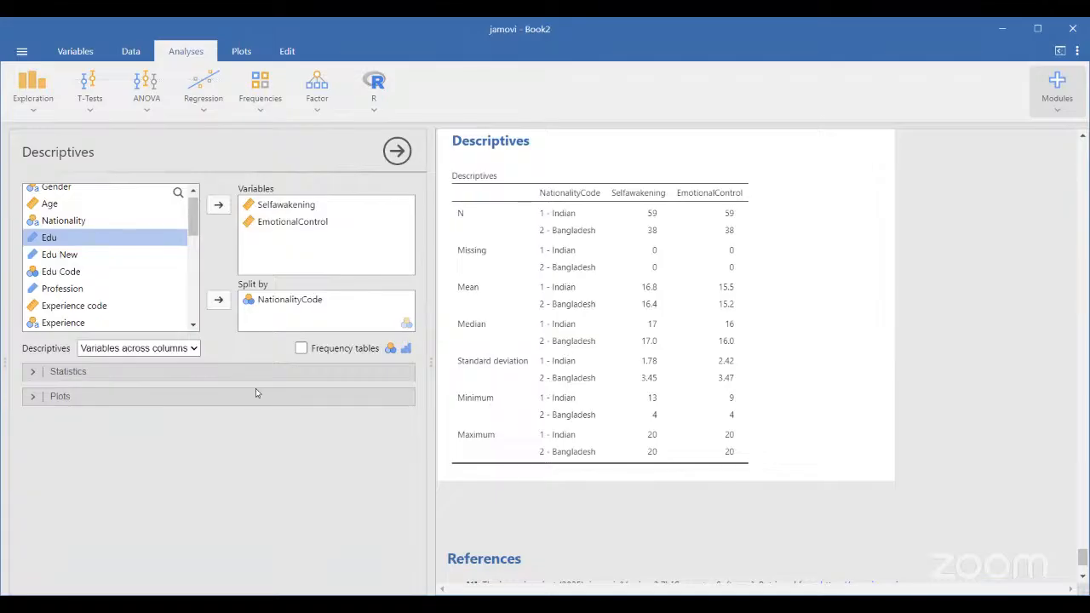
Tick Range, IQR, Kurtosis, Skewness and Percentiles (25th, 50th, 75th) in the Statistics options
{"action": "left_click", "coordinate": [80, 397]}
{"action": "left_click", "coordinate": [104, 375]}
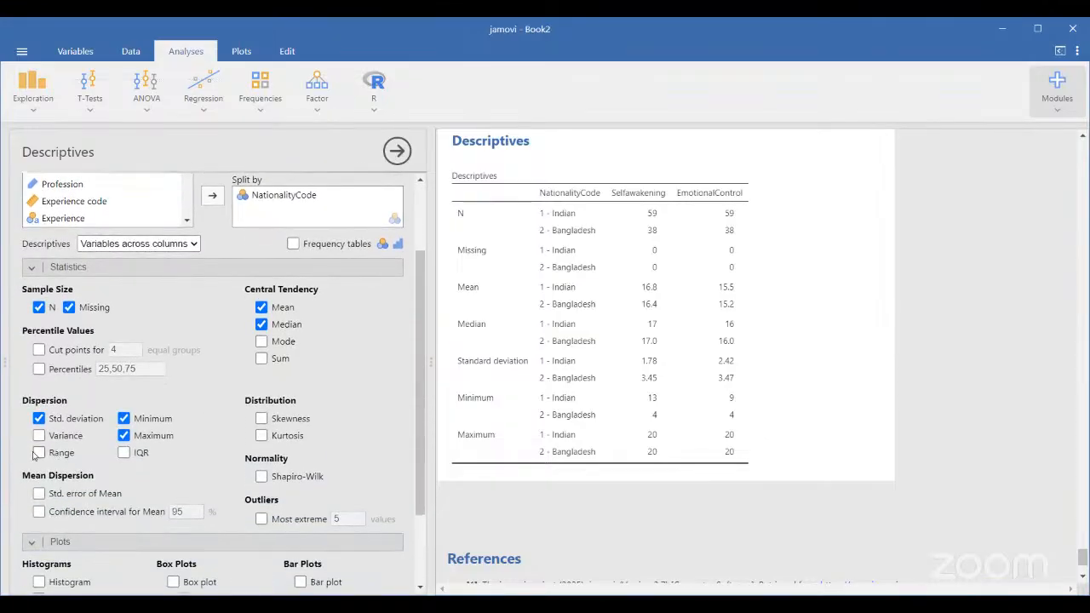
{"action": "left_click", "coordinate": [38, 453]}
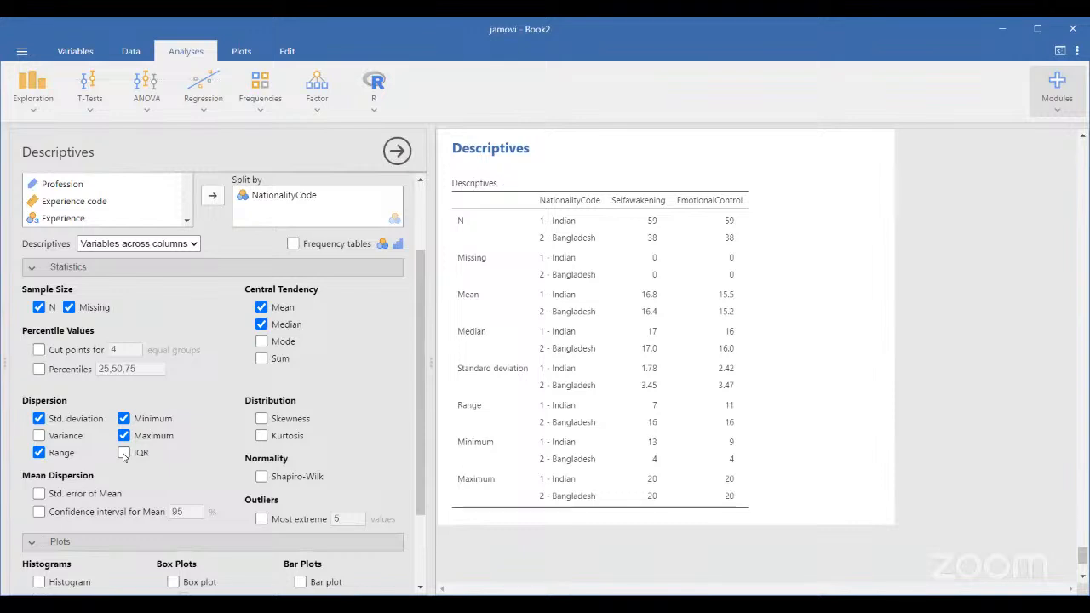
{"action": "left_click", "coordinate": [123, 454]}
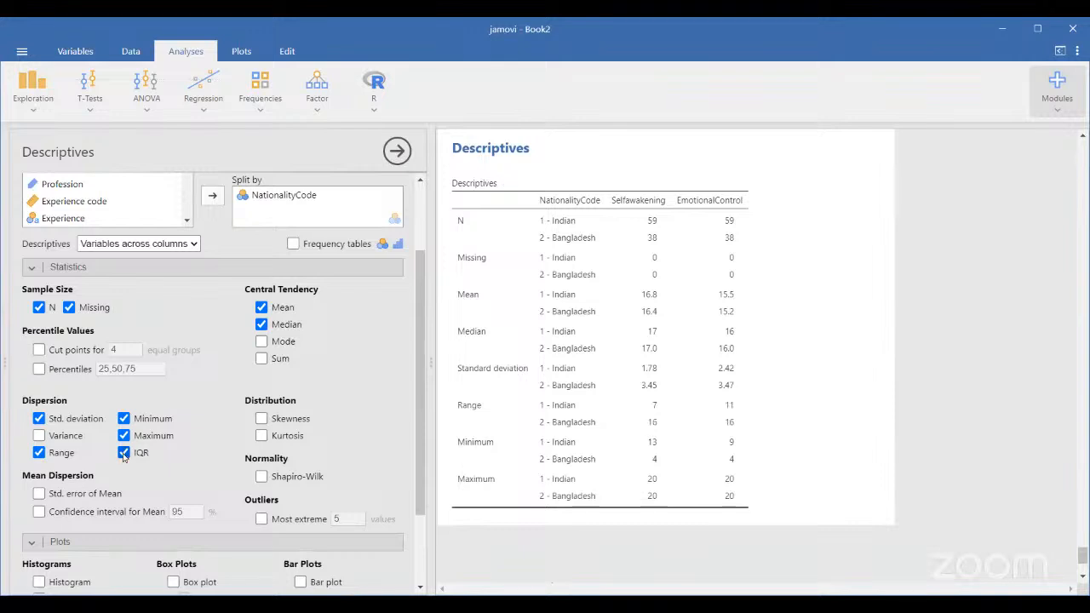
{"action": "left_click", "coordinate": [260, 438]}
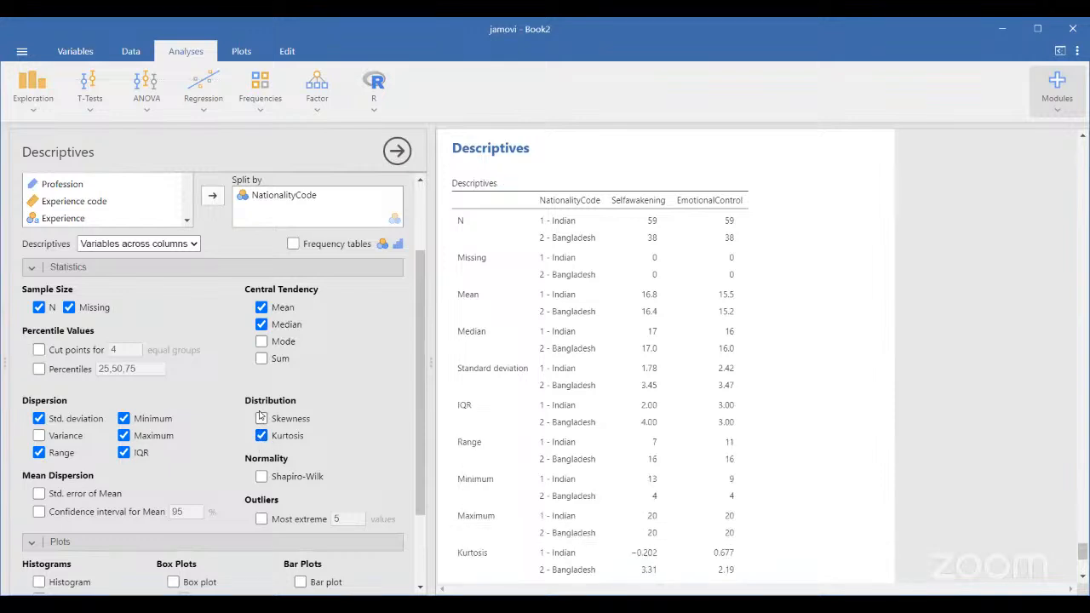
{"action": "left_click", "coordinate": [260, 418]}
{"action": "scroll", "coordinate": [261, 414], "scroll_direction": "down", "scroll_amount": 3}
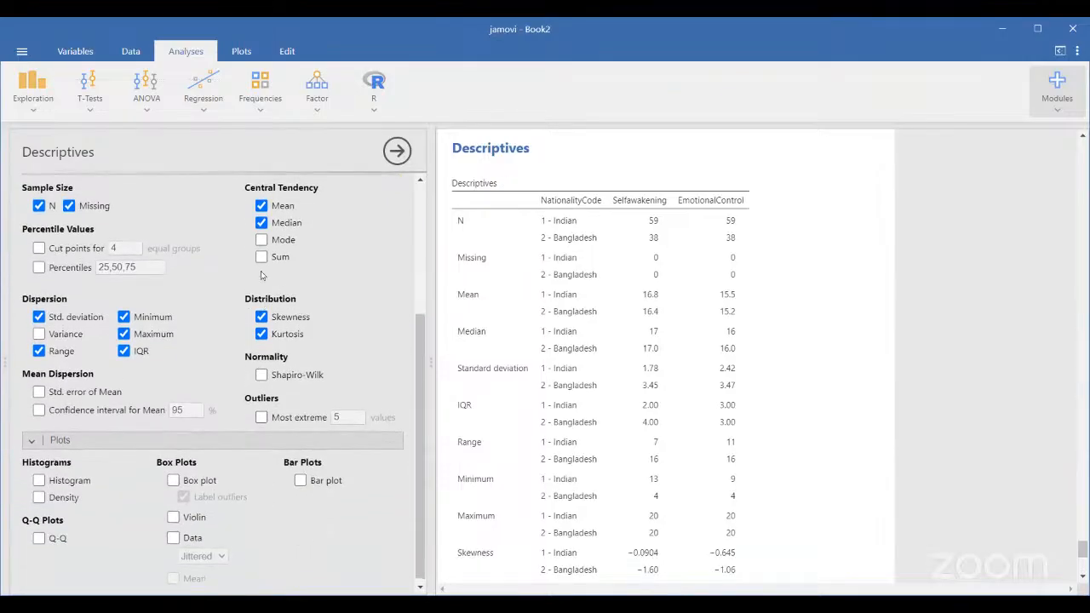
{"action": "left_click", "coordinate": [38, 268]}
{"action": "scroll", "coordinate": [686, 509], "scroll_direction": "down", "scroll_amount": 5}
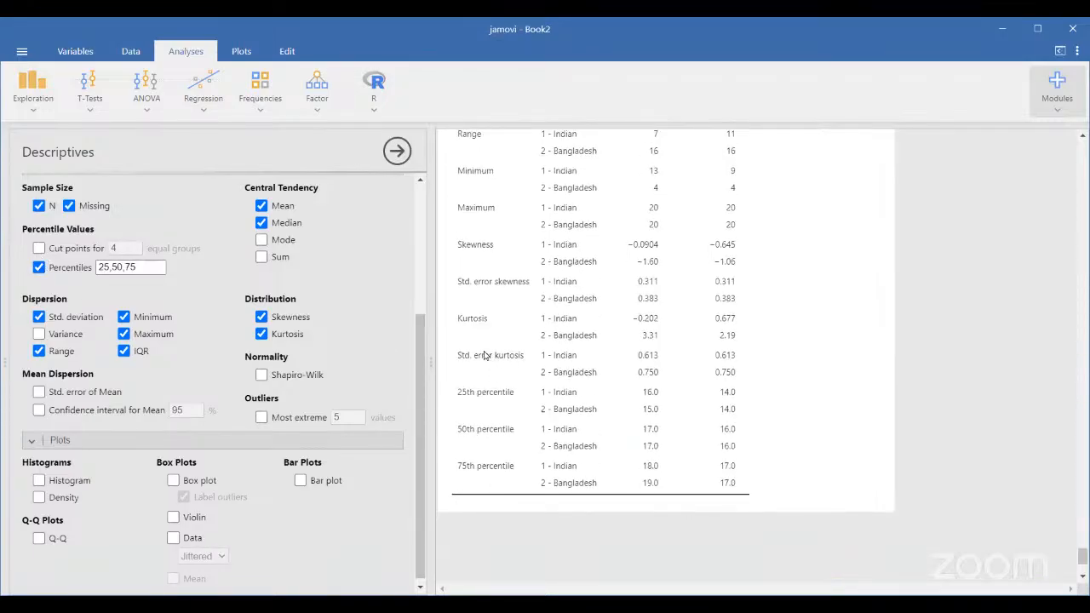
{"action": "left_click", "coordinate": [173, 482]}
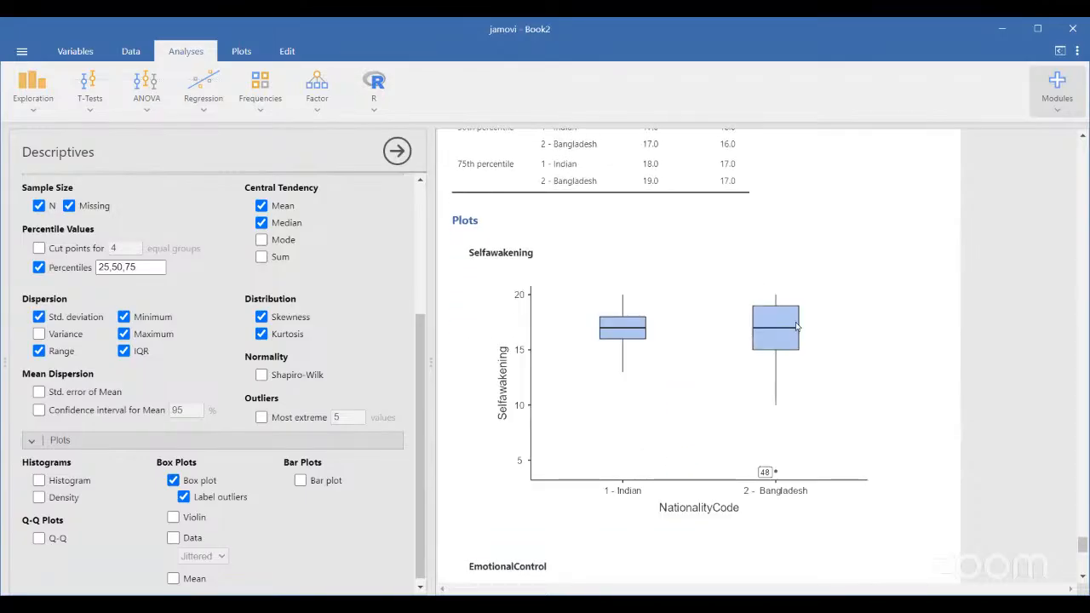
{"action": "scroll", "coordinate": [548, 490], "scroll_direction": "down", "scroll_amount": 3}
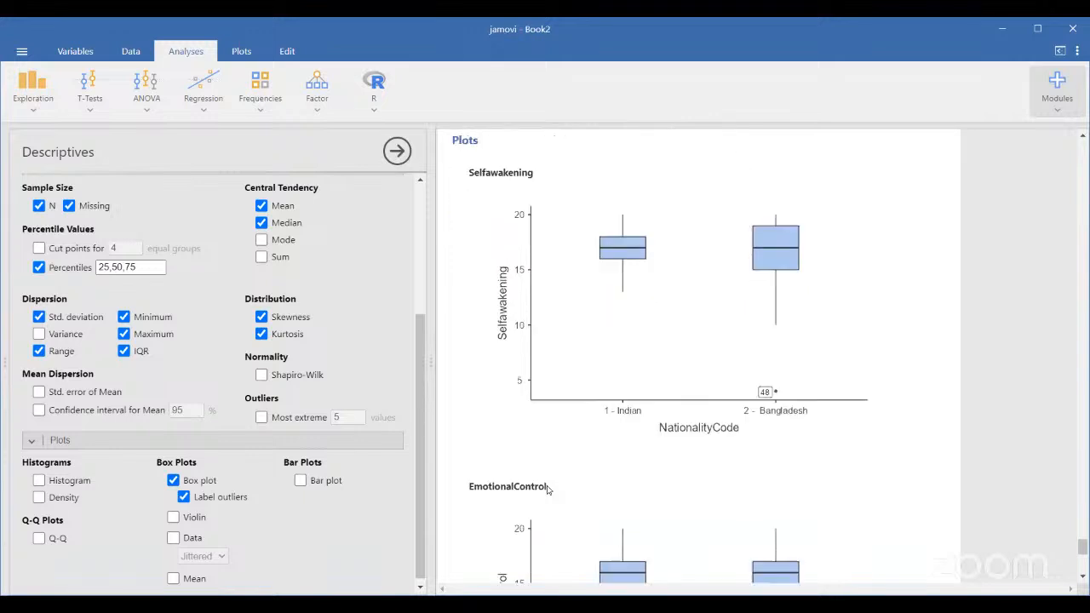
{"action": "scroll", "coordinate": [514, 396], "scroll_direction": "up", "scroll_amount": 2}
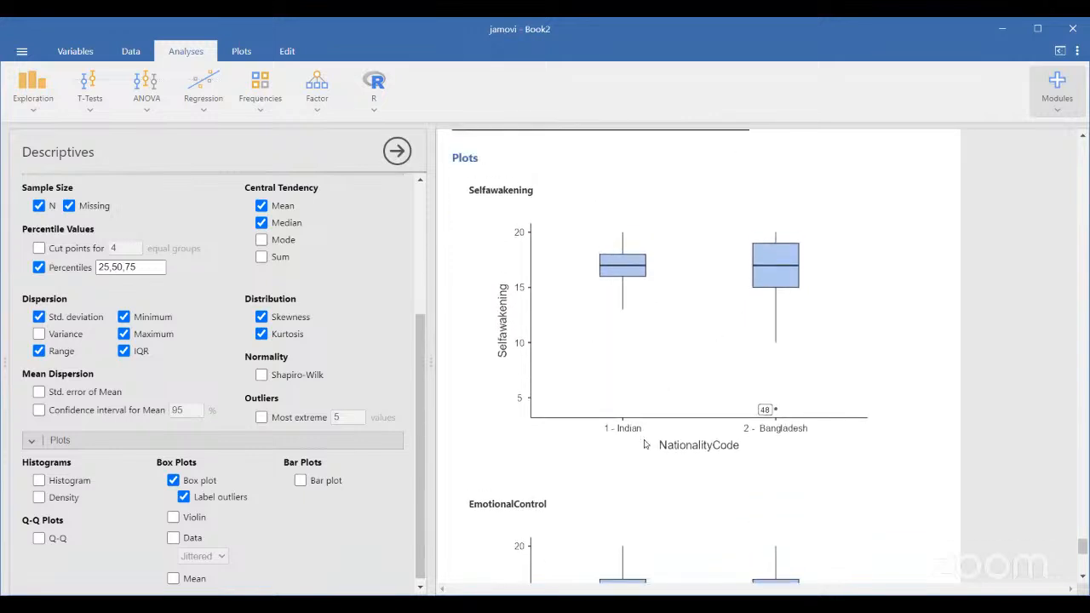
{"action": "scroll", "coordinate": [784, 441], "scroll_direction": "down", "scroll_amount": 5}
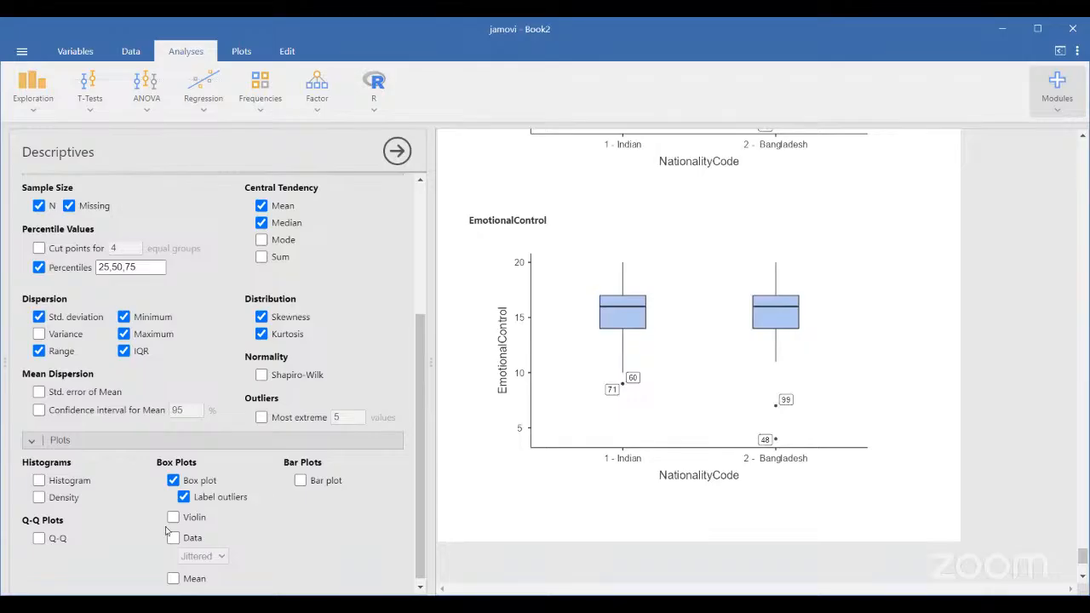
{"action": "scroll", "coordinate": [166, 531], "scroll_direction": "down", "scroll_amount": 1}
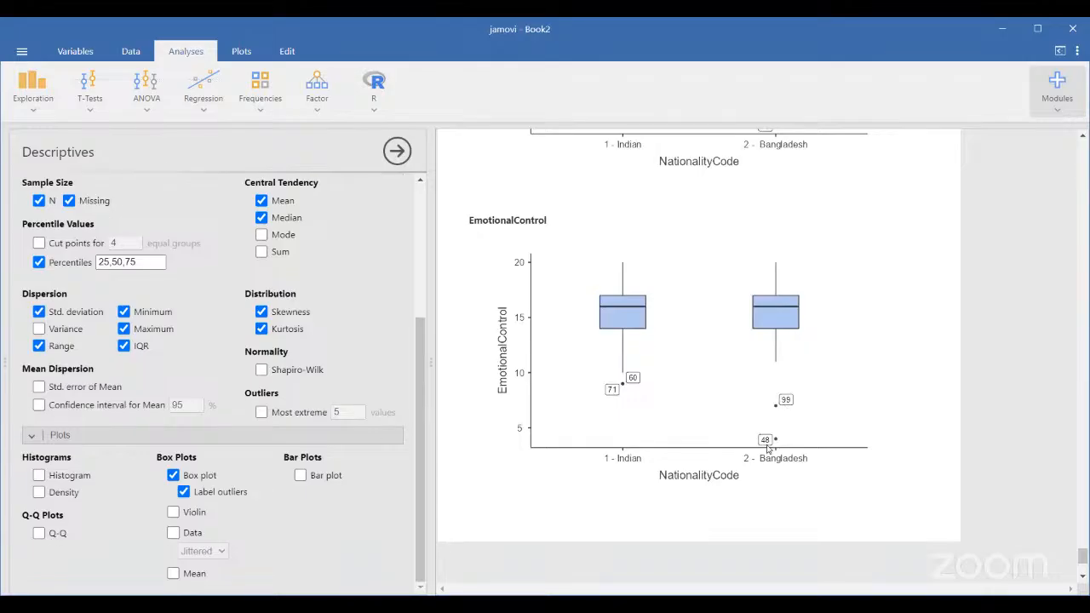
{"action": "scroll", "coordinate": [672, 428], "scroll_direction": "up", "scroll_amount": 3}
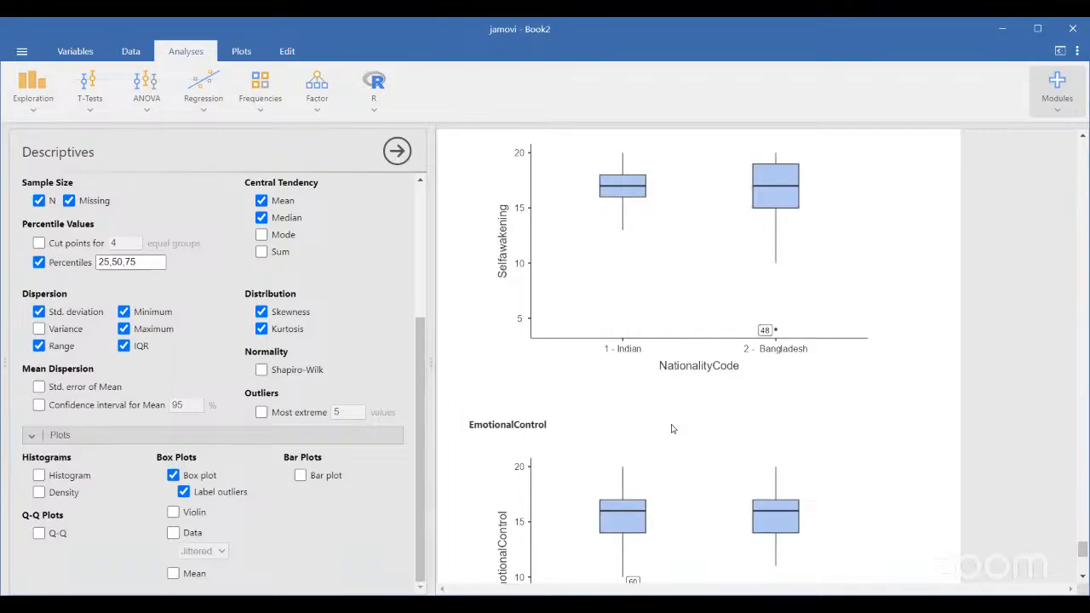
{"action": "scroll", "coordinate": [672, 429], "scroll_direction": "down", "scroll_amount": 2}
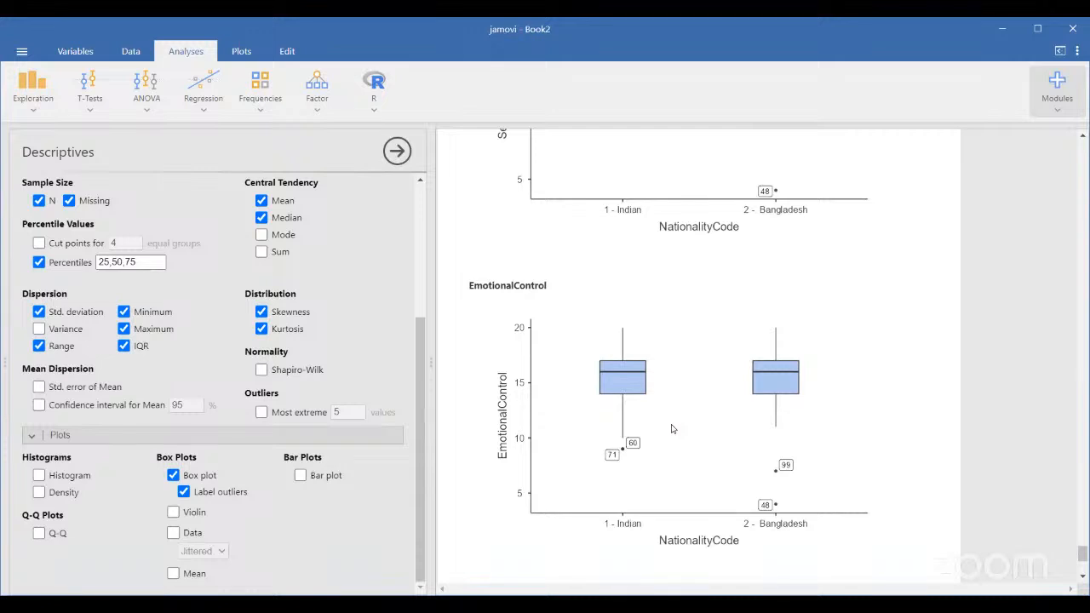
{"action": "scroll", "coordinate": [655, 275], "scroll_direction": "up", "scroll_amount": 5}
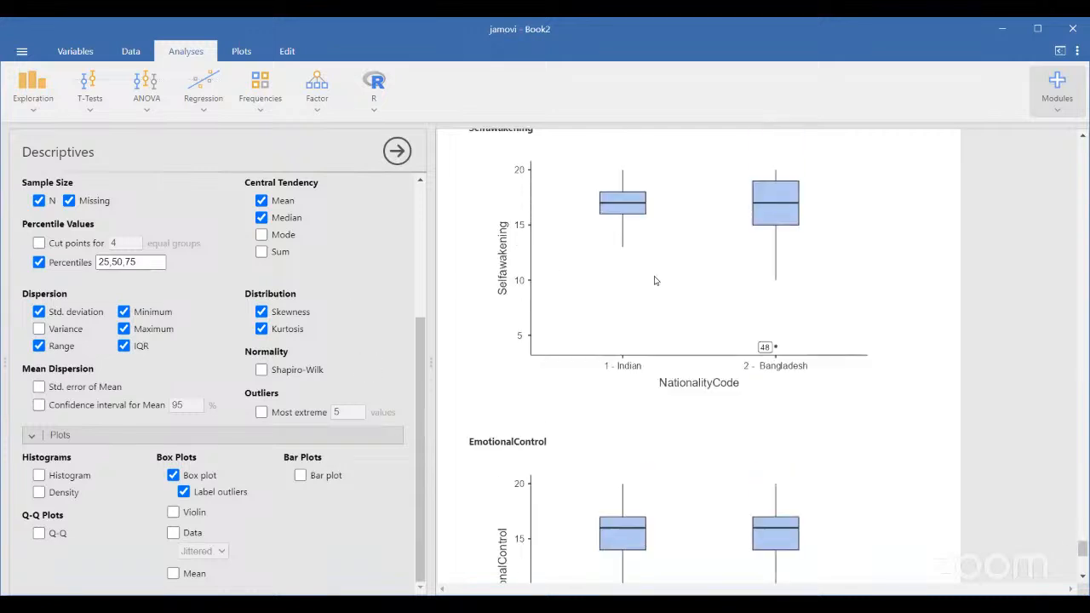
{"action": "scroll", "coordinate": [277, 286], "scroll_direction": "up", "scroll_amount": 5}
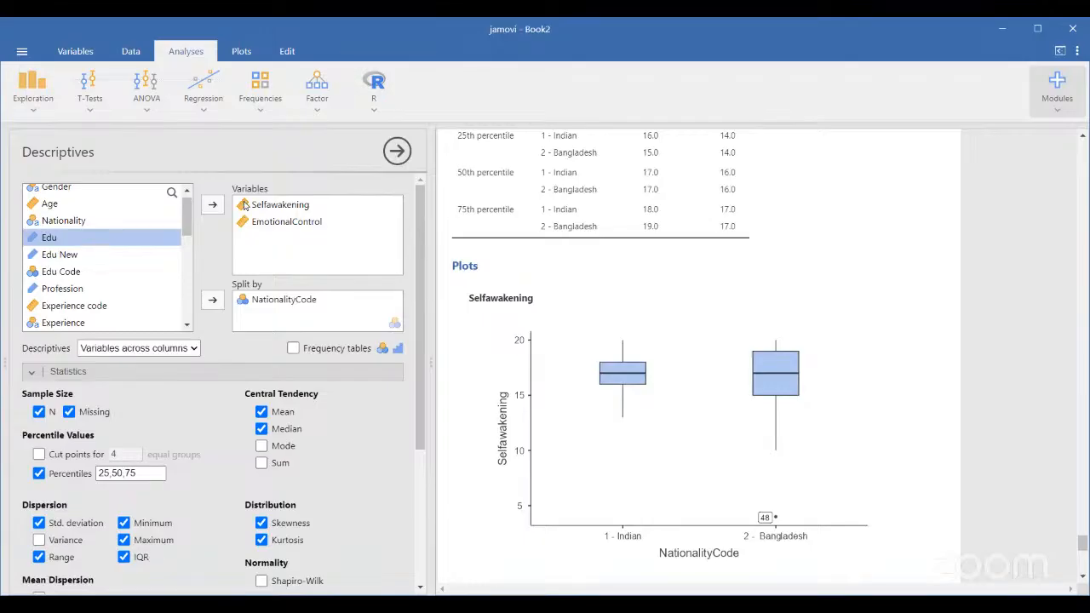
{"action": "scroll", "coordinate": [134, 267], "scroll_direction": "down", "scroll_amount": 3}
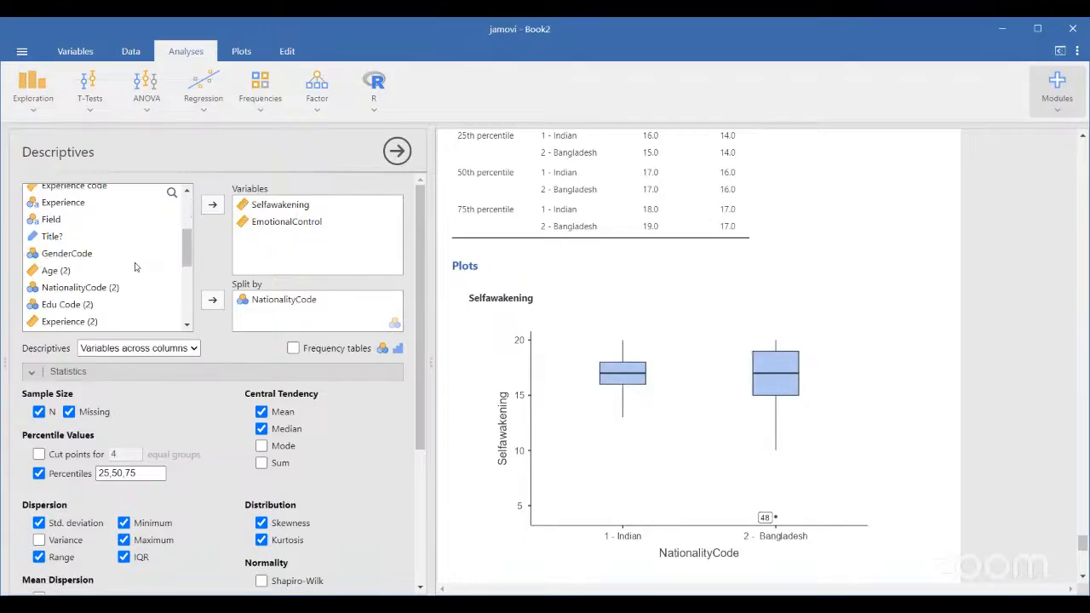
{"action": "scroll", "coordinate": [134, 268], "scroll_direction": "down", "scroll_amount": 3}
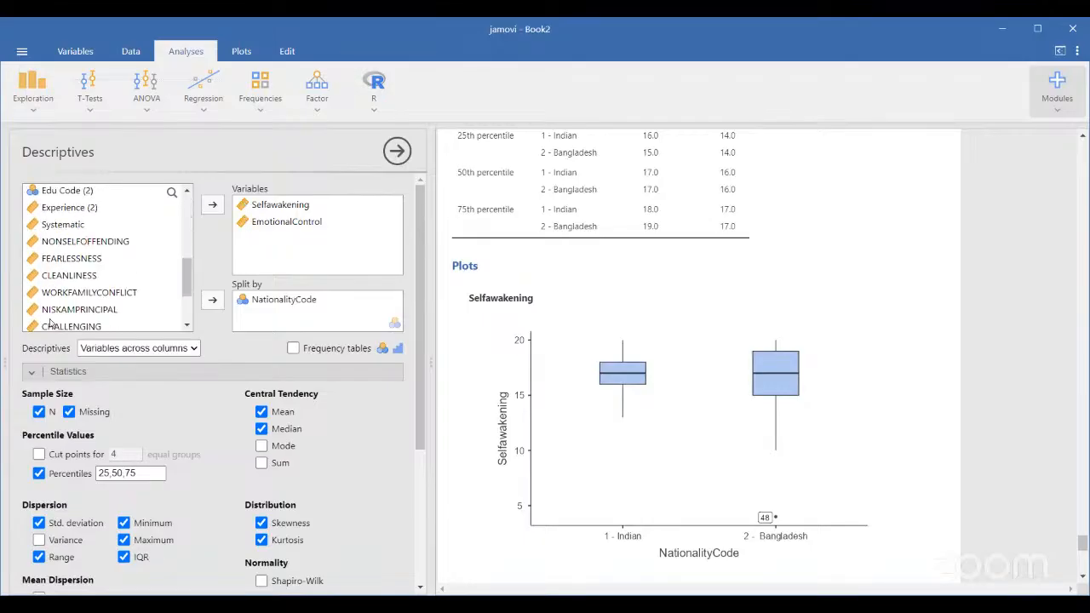
{"action": "scroll", "coordinate": [49, 322], "scroll_direction": "down", "scroll_amount": 1}
{"action": "scroll", "coordinate": [49, 321], "scroll_direction": "down", "scroll_amount": 2}
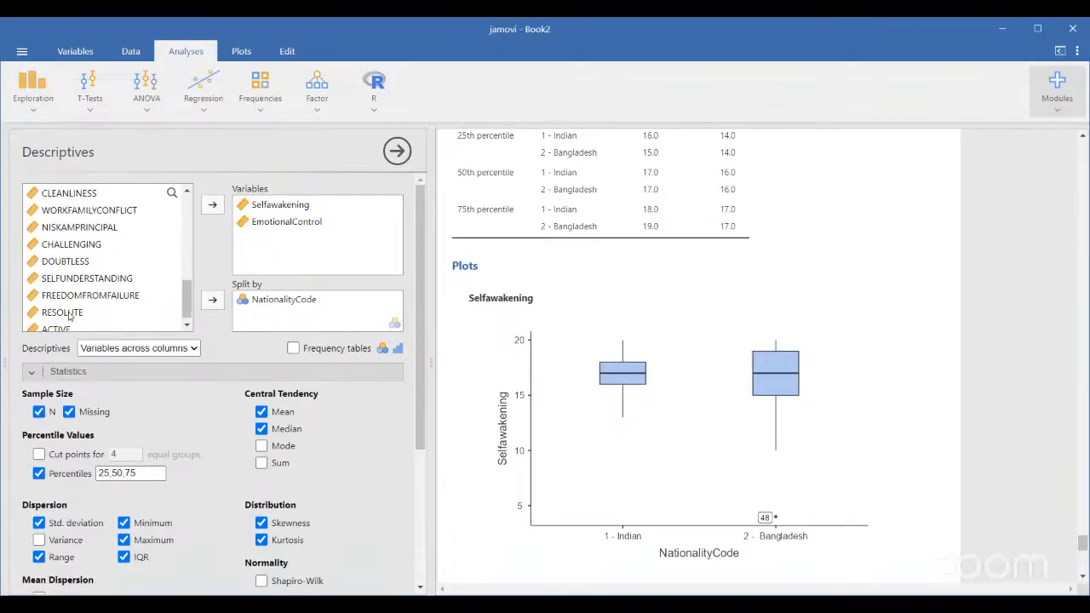
{"action": "scroll", "coordinate": [66, 315], "scroll_direction": "down", "scroll_amount": 1}
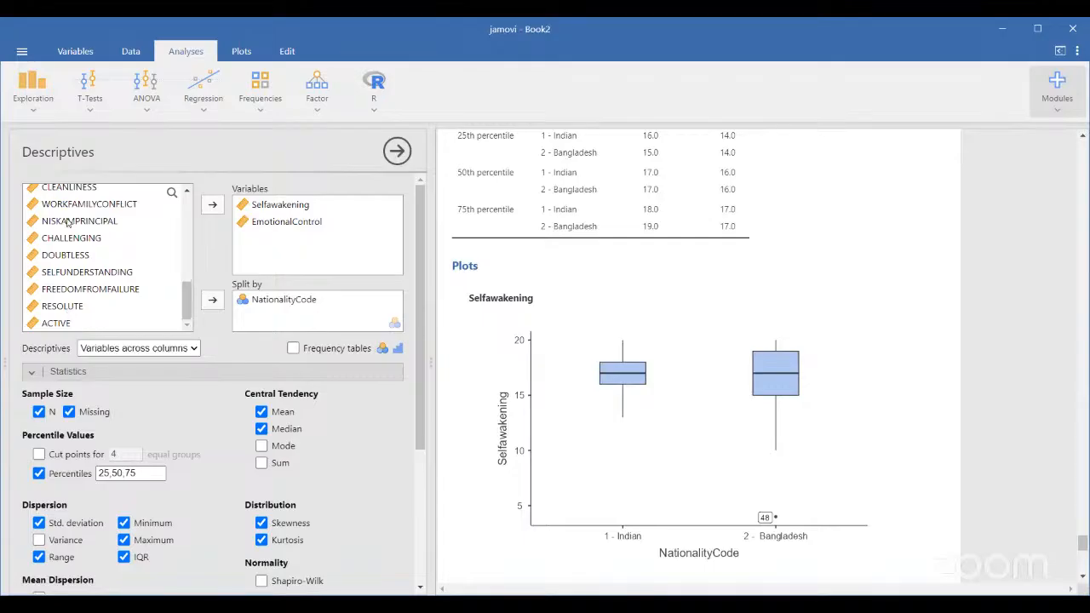
{"action": "scroll", "coordinate": [66, 310], "scroll_direction": "up", "scroll_amount": 6}
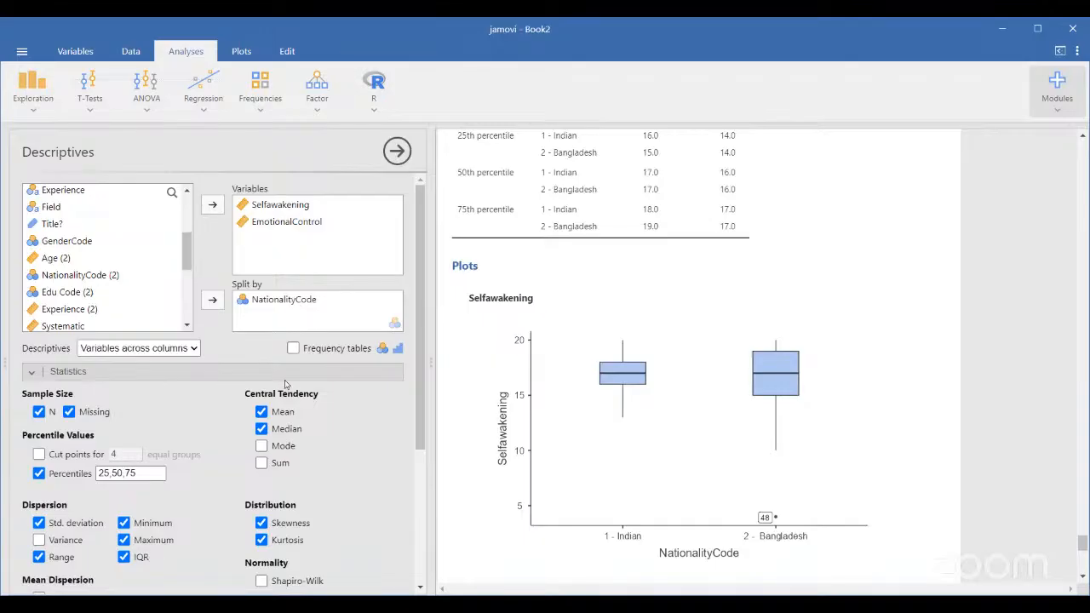
{"action": "scroll", "coordinate": [601, 394], "scroll_direction": "down", "scroll_amount": 5}
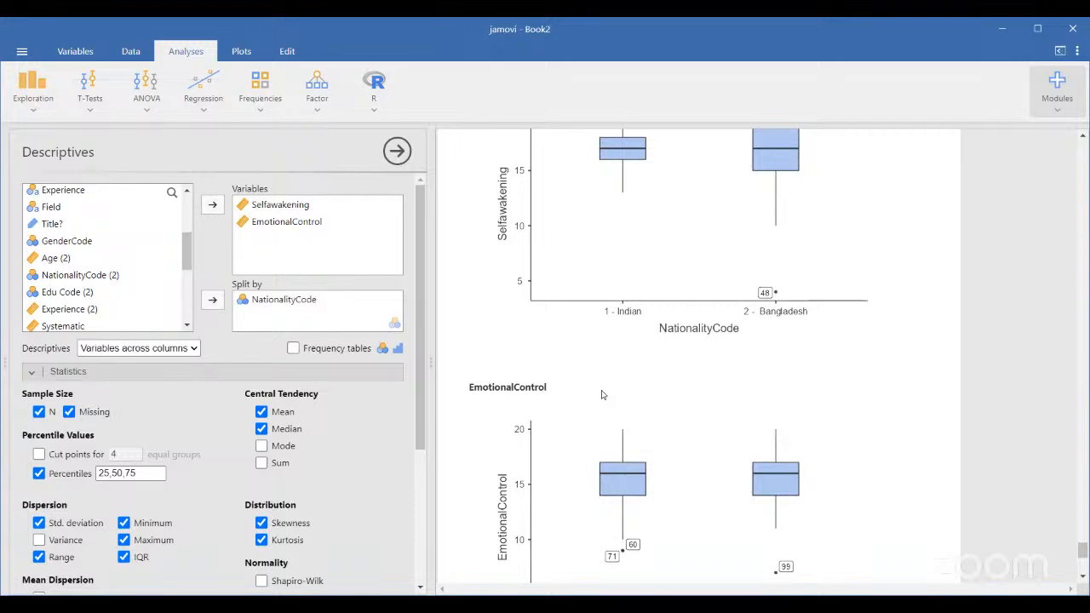
{"action": "scroll", "coordinate": [601, 395], "scroll_direction": "down", "scroll_amount": 1}
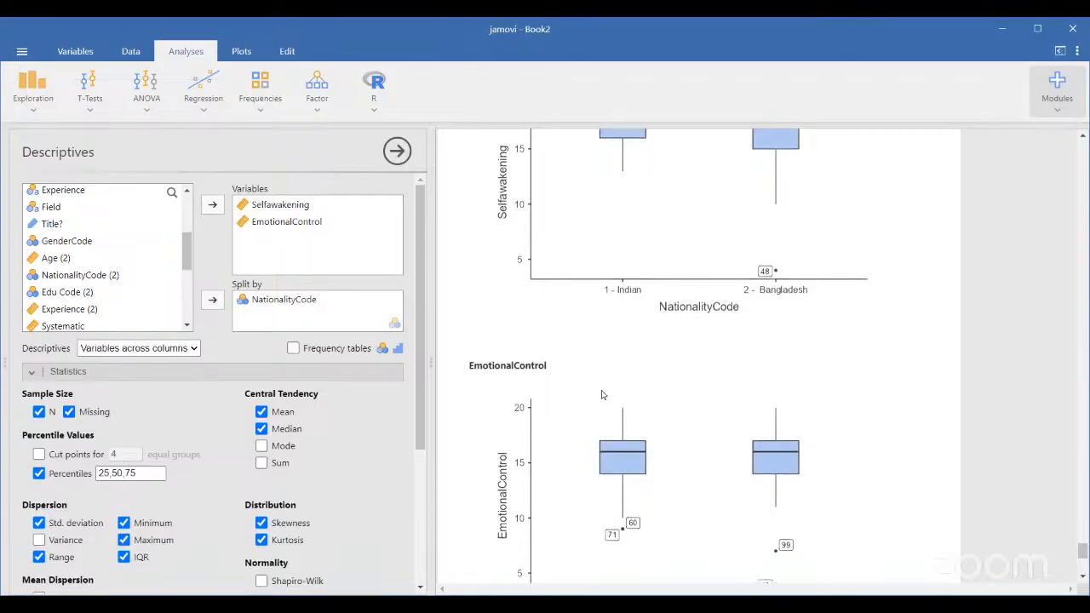
{"action": "scroll", "coordinate": [339, 454], "scroll_direction": "down", "scroll_amount": 5}
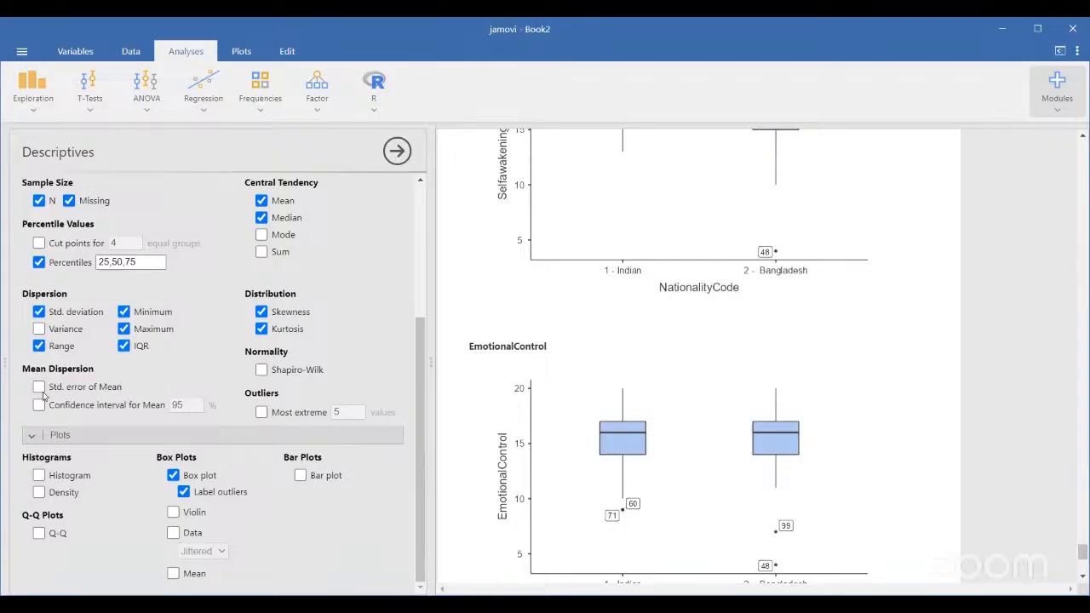
Tick Shapiro-Wilk and review the W and p rows for both variables per group
{"action": "left_click", "coordinate": [261, 371]}
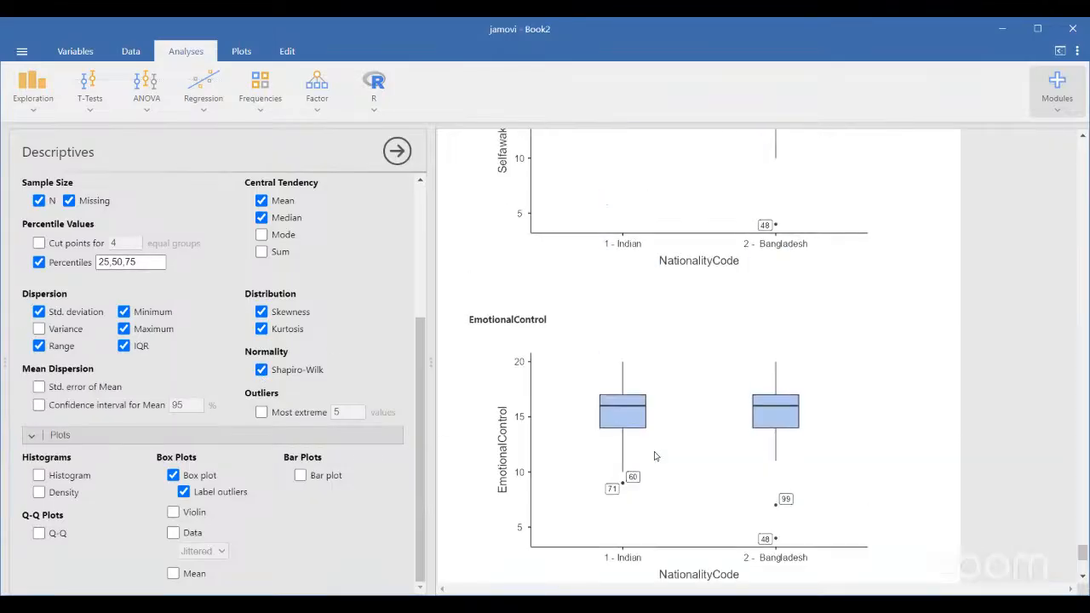
{"action": "scroll", "coordinate": [654, 456], "scroll_direction": "up", "scroll_amount": 3}
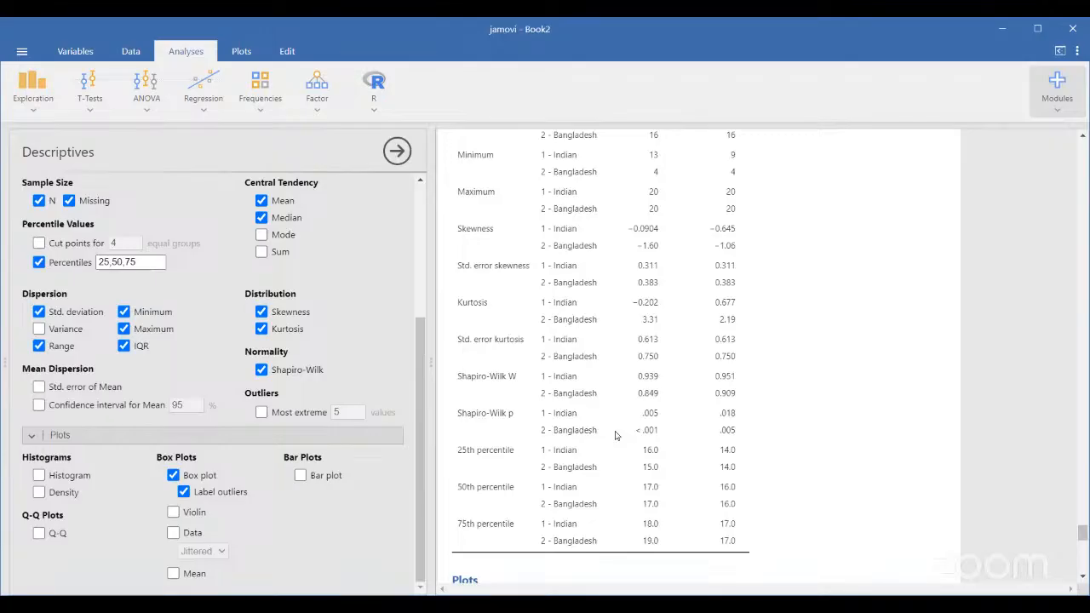
{"action": "scroll", "coordinate": [616, 435], "scroll_direction": "up", "scroll_amount": 3}
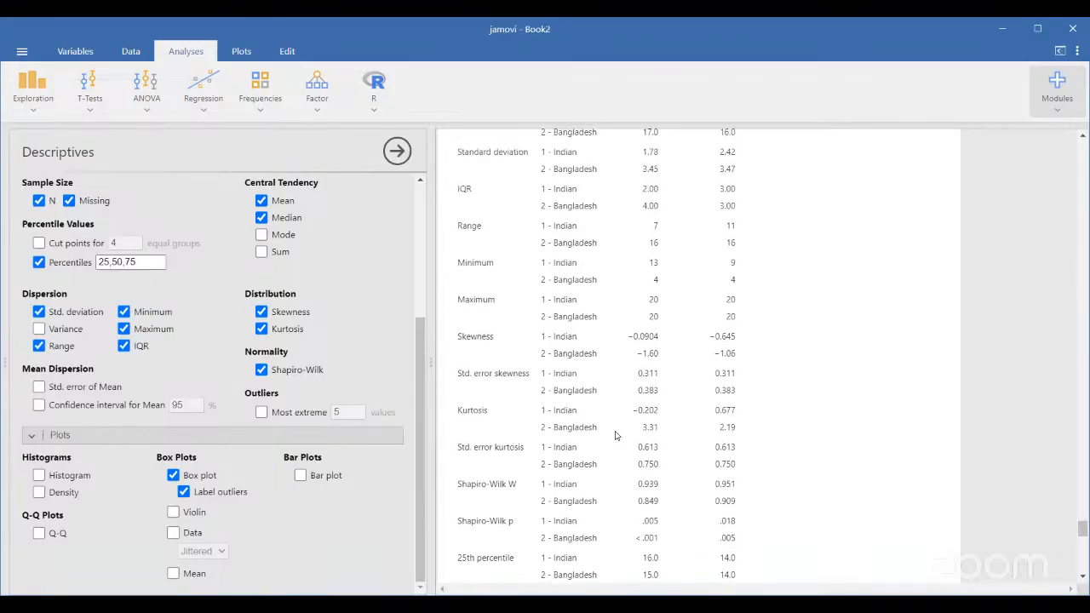
{"action": "scroll", "coordinate": [616, 433], "scroll_direction": "up", "scroll_amount": 3}
{"action": "scroll", "coordinate": [616, 433], "scroll_direction": "down", "scroll_amount": 6}
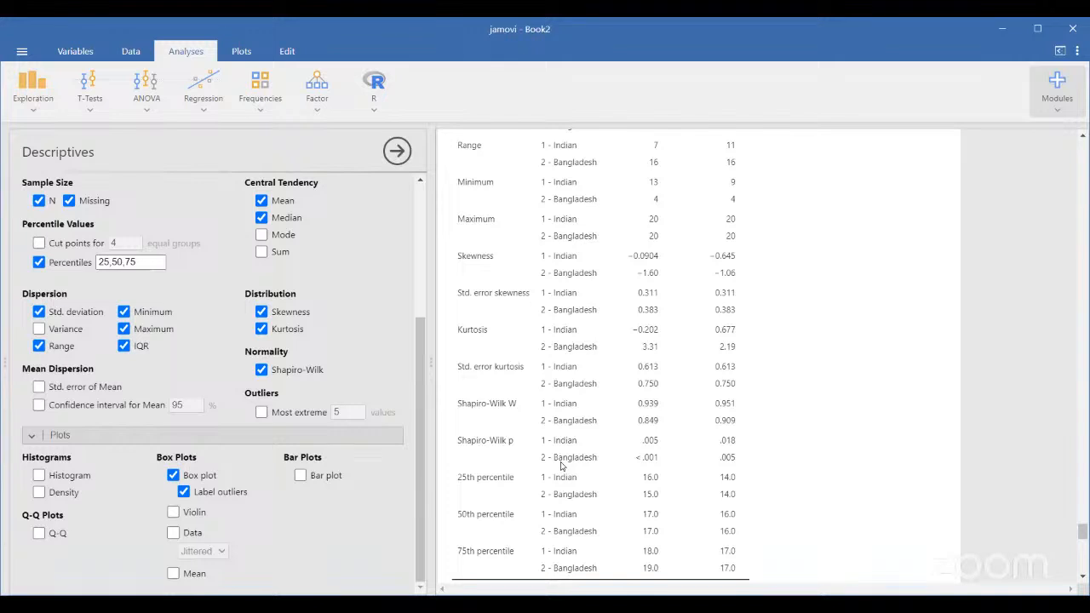
{"action": "scroll", "coordinate": [649, 436], "scroll_direction": "down", "scroll_amount": 1}
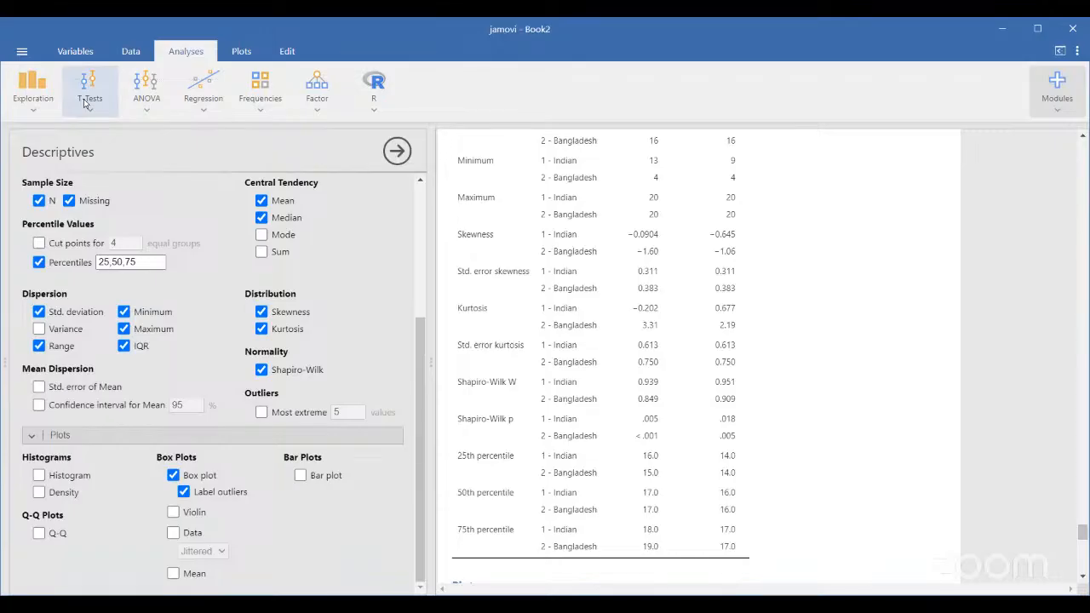
Start a new Independent Samples T-Test from the T-Tests menu
{"action": "left_click", "coordinate": [86, 104]}
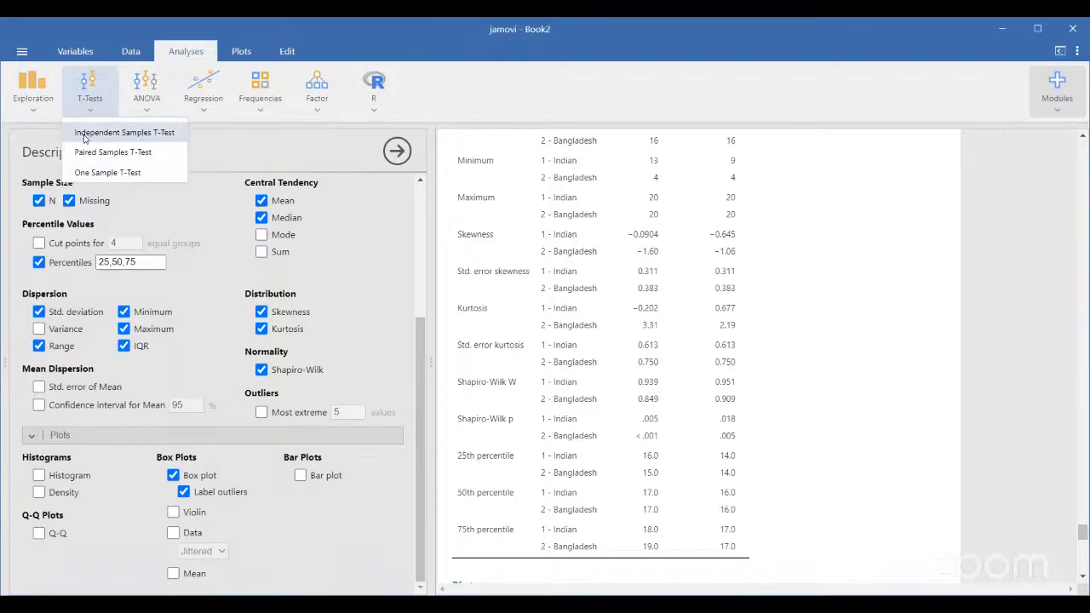
{"action": "left_click", "coordinate": [85, 136]}
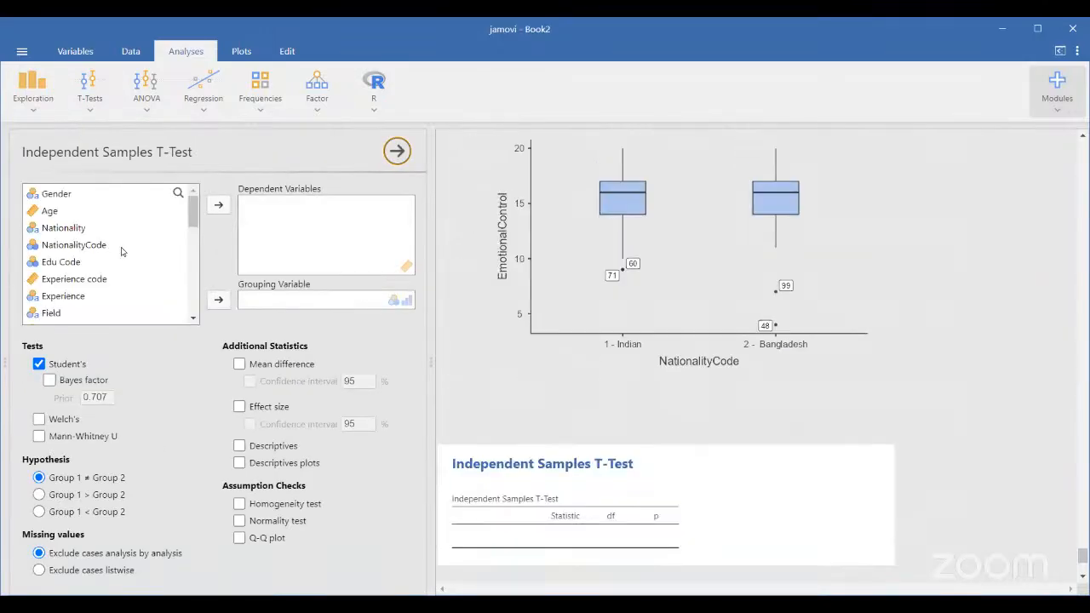
{"action": "left_click", "coordinate": [89, 107]}
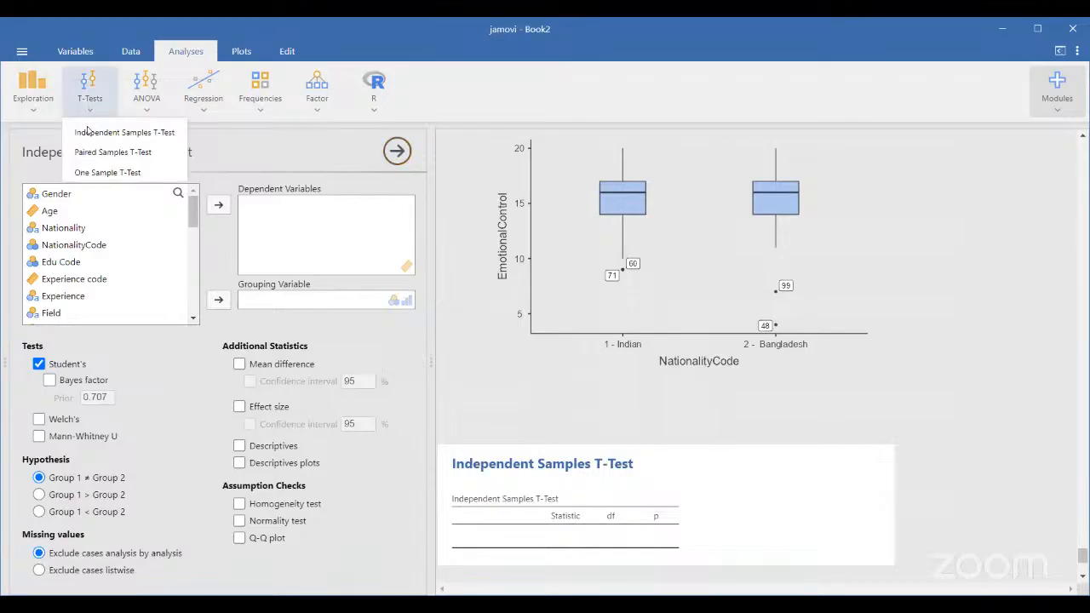
{"action": "left_click", "coordinate": [155, 394]}
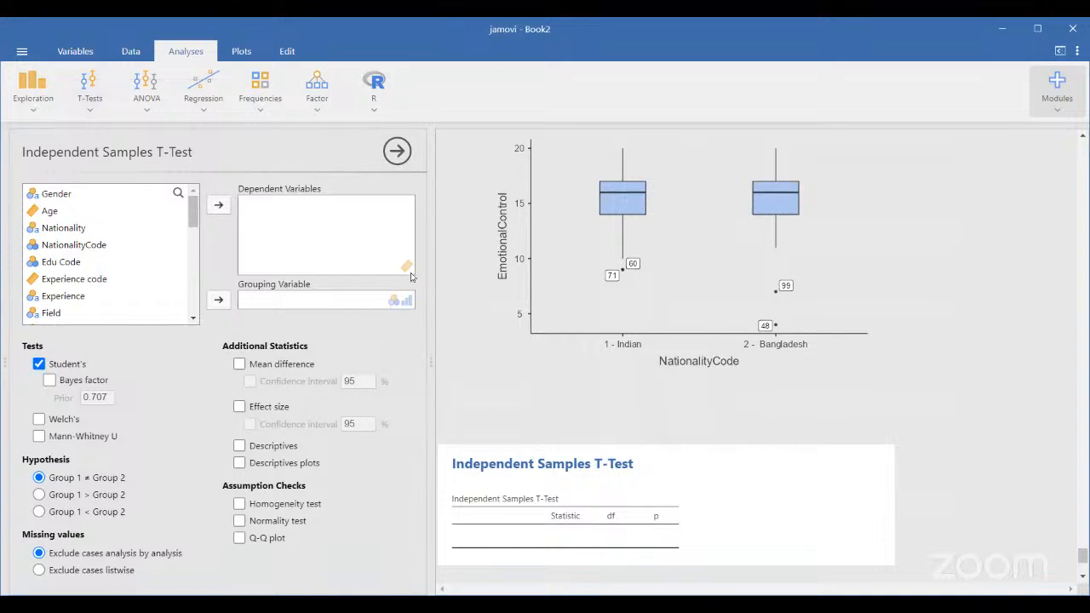
{"action": "scroll", "coordinate": [132, 253], "scroll_direction": "down", "scroll_amount": 5}
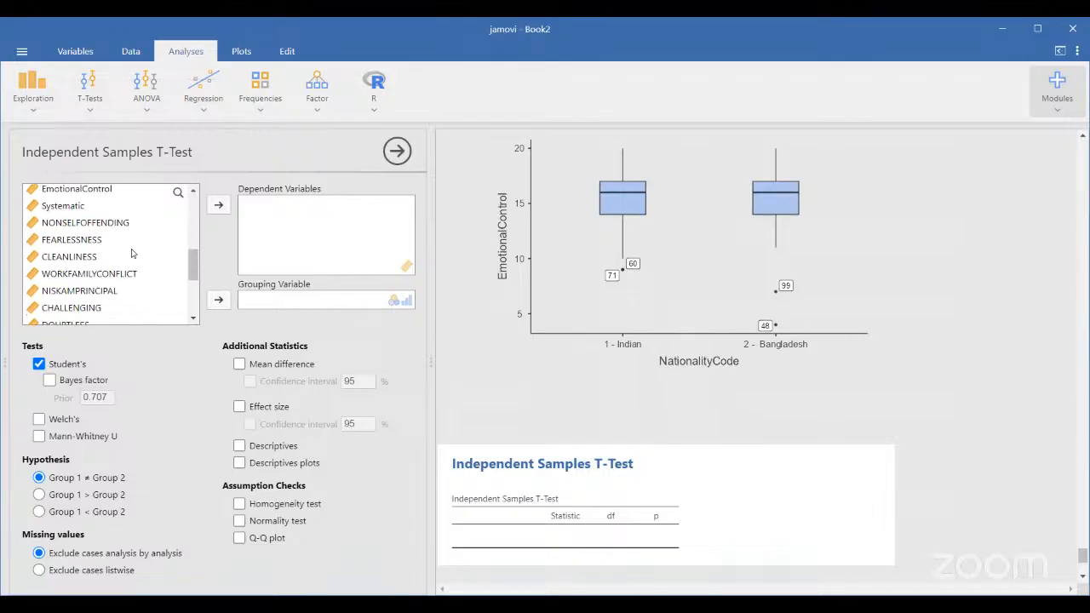
{"action": "scroll", "coordinate": [132, 253], "scroll_direction": "up", "scroll_amount": 5}
Add Selfawakening, EmotionalControl, Systematic, NONSELFOFFENDING, FEARLESSNESS and following scale variables as dependent variables
{"action": "left_click", "coordinate": [73, 271]}
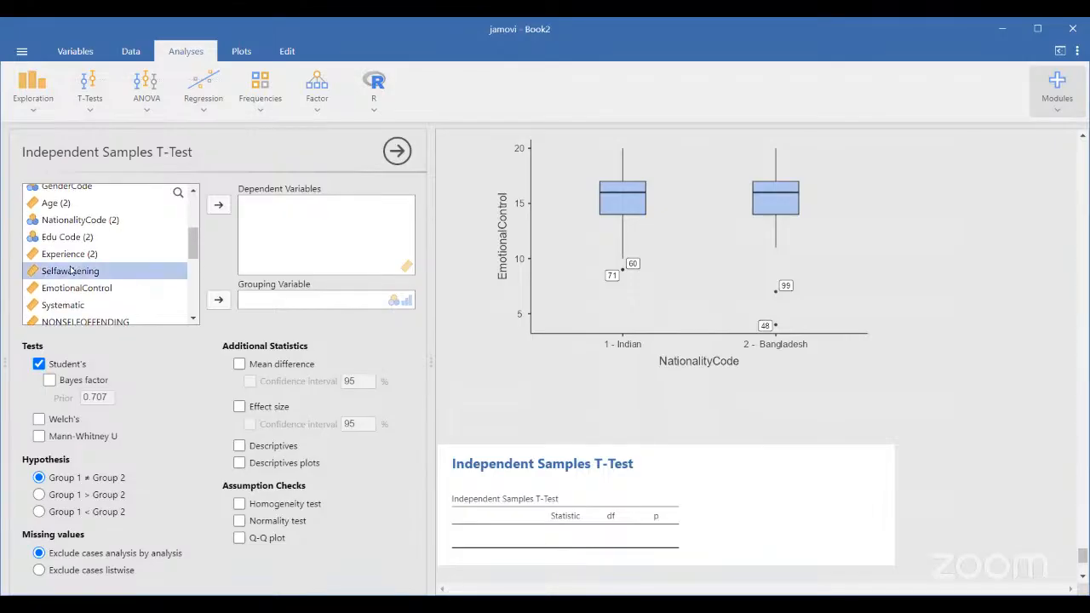
{"action": "left_click", "coordinate": [215, 209]}
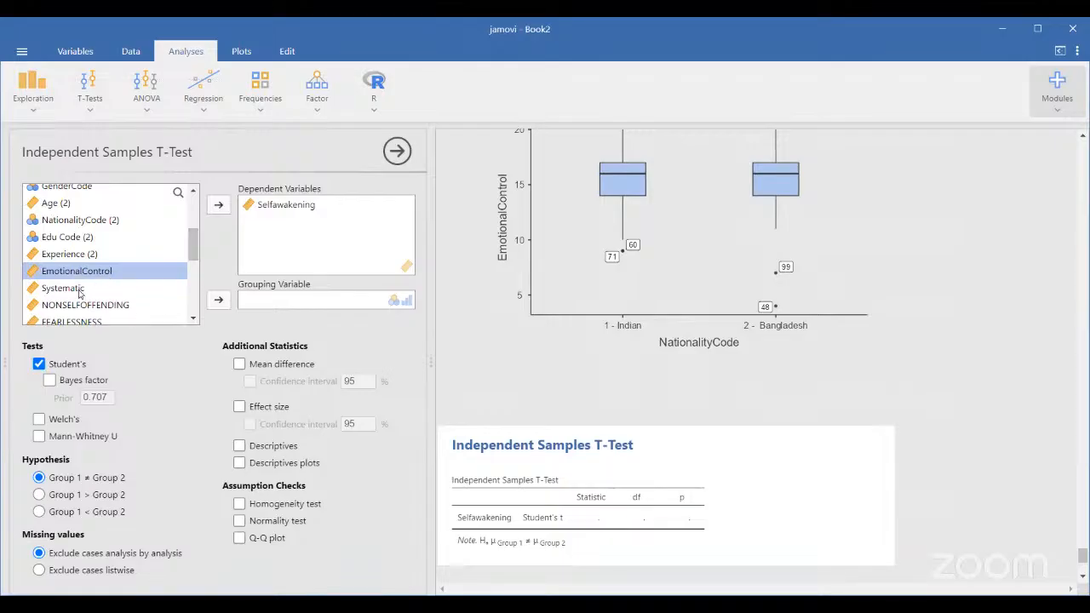
{"action": "left_click", "coordinate": [219, 206]}
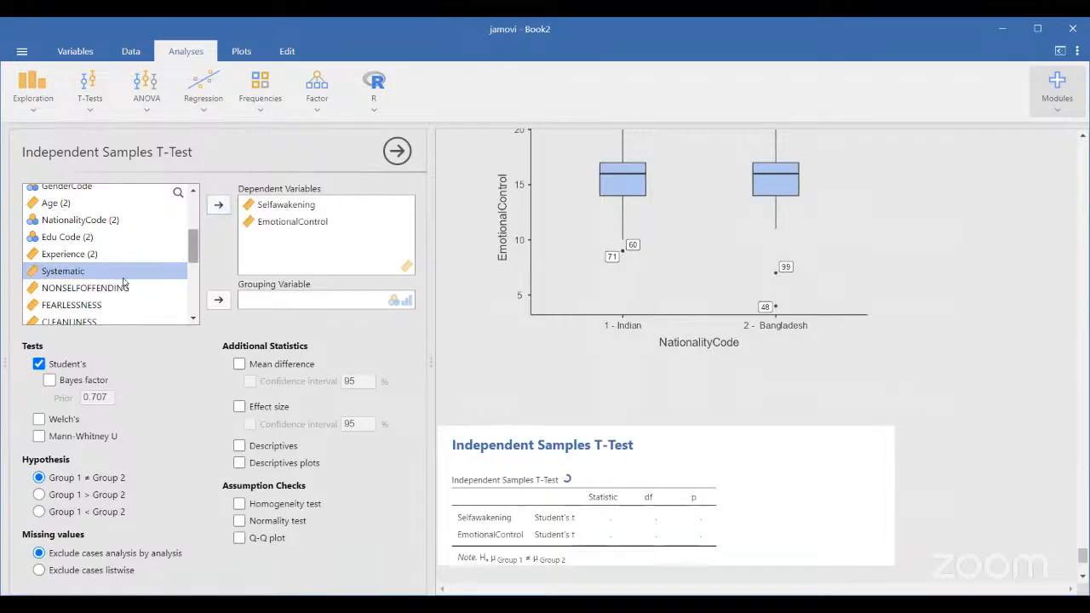
{"action": "left_click", "coordinate": [222, 207]}
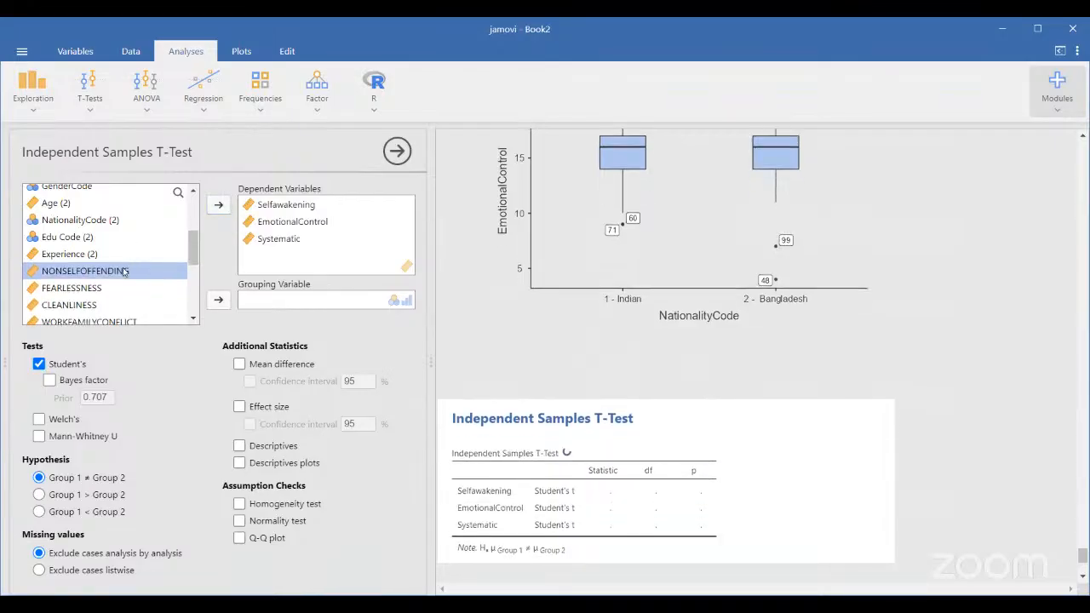
{"action": "left_click", "coordinate": [219, 208]}
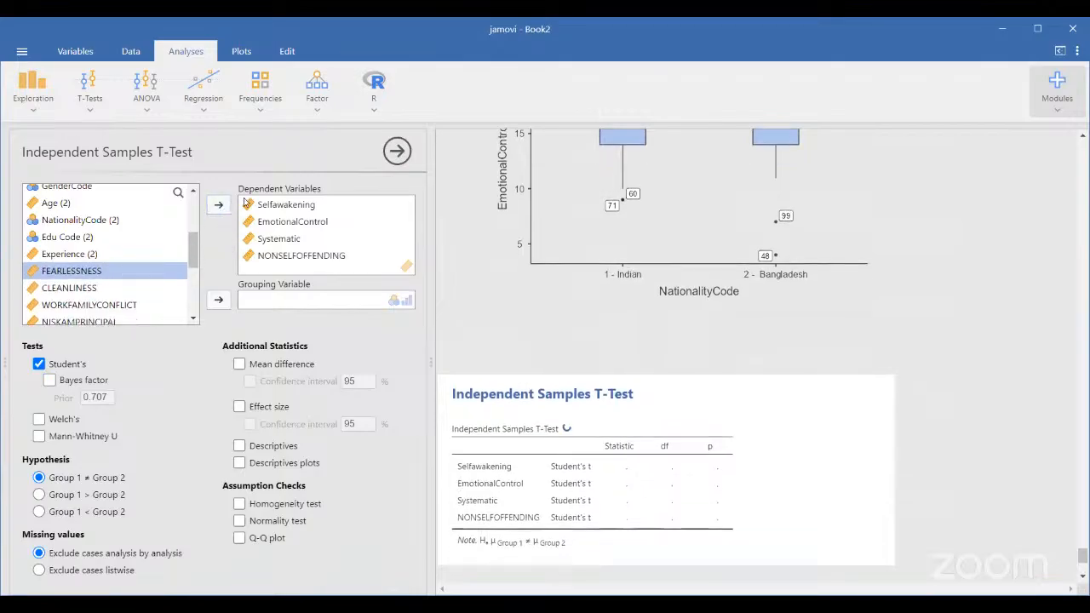
{"action": "left_click", "coordinate": [220, 207]}
{"action": "left_click", "coordinate": [220, 208]}
{"action": "left_click", "coordinate": [219, 208]}
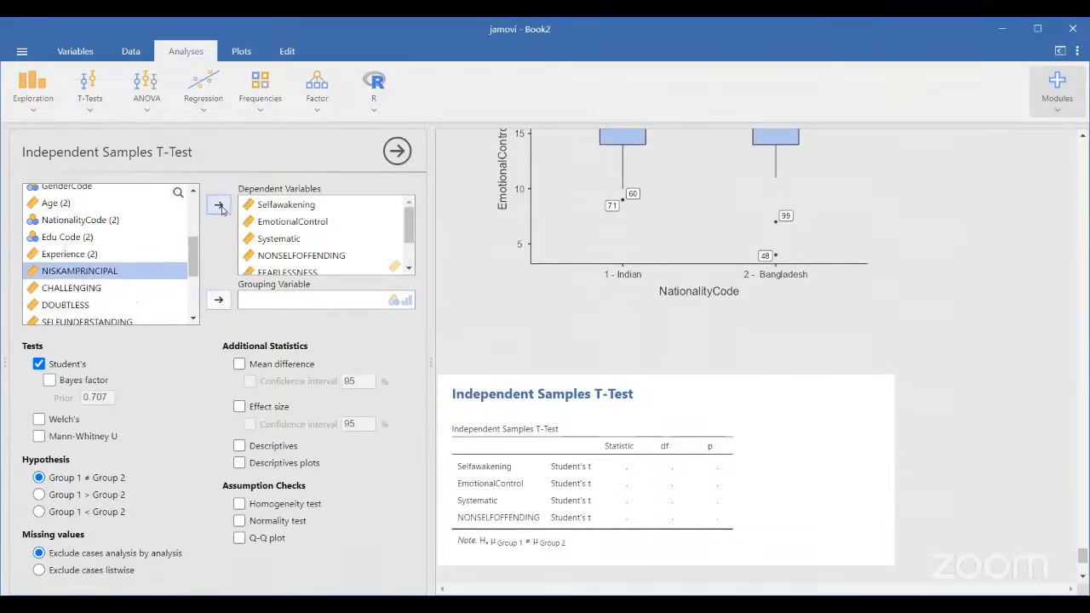
{"action": "left_click", "coordinate": [220, 208]}
Add SELFUNDERSTANDING, FREEDOMFROMFAILURE, RESOLUTE and ACTIVE to the dependent variables
{"action": "left_click", "coordinate": [219, 207]}
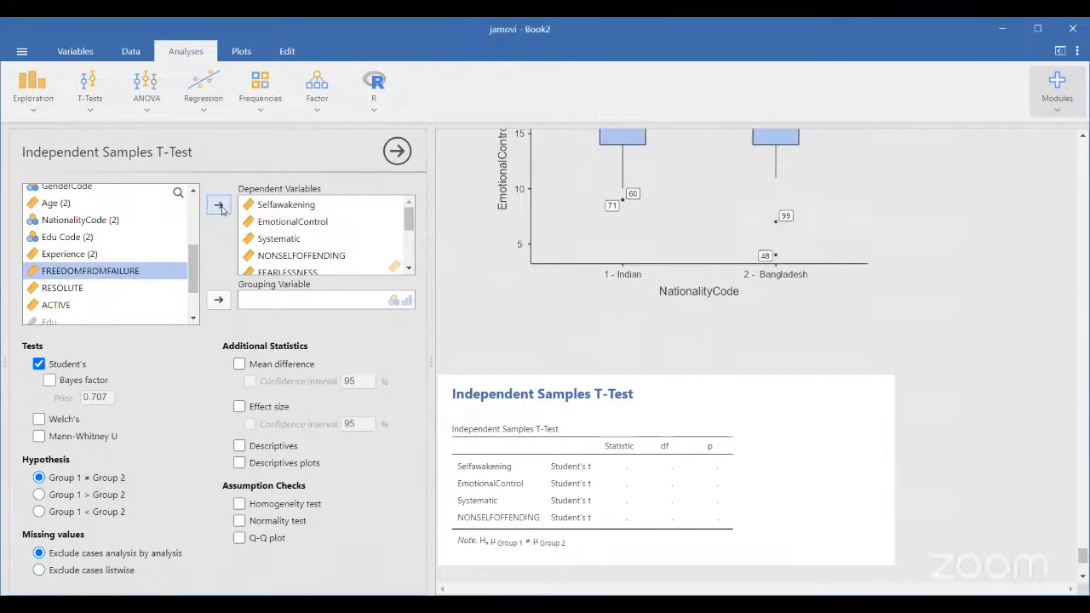
{"action": "left_click", "coordinate": [218, 207]}
{"action": "left_click", "coordinate": [219, 207]}
{"action": "left_click", "coordinate": [219, 207]}
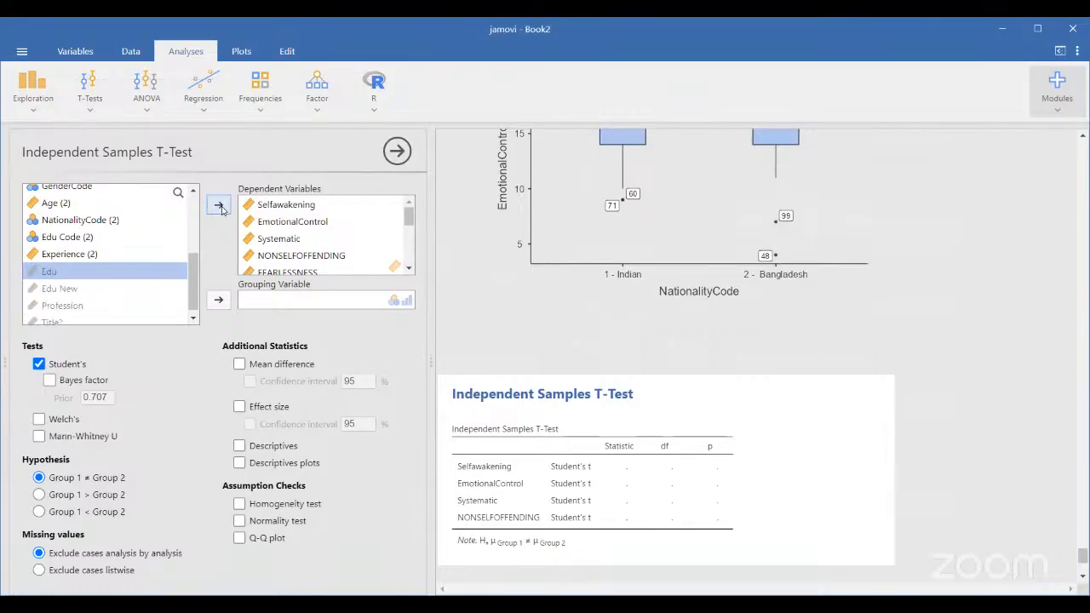
{"action": "scroll", "coordinate": [310, 237], "scroll_direction": "down", "scroll_amount": 5}
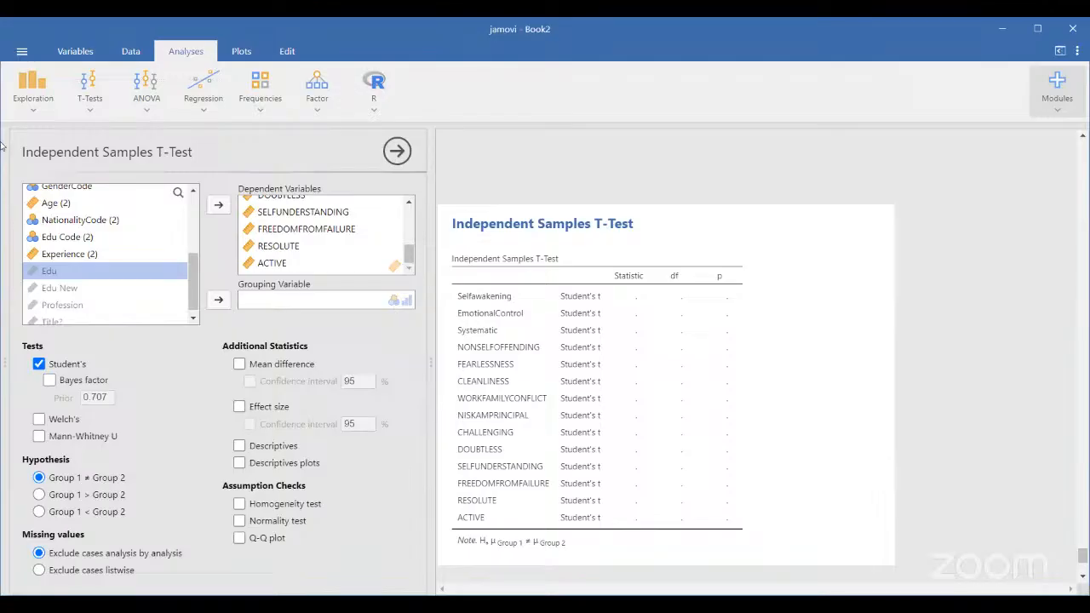
{"action": "left_click", "coordinate": [90, 219]}
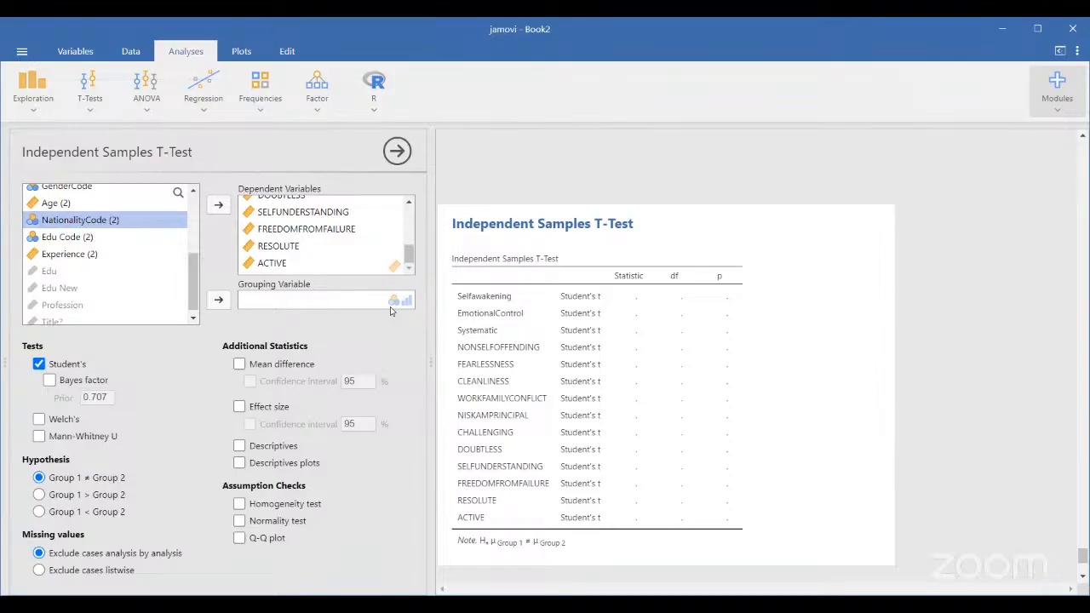
Group by NationalityCode and replace Student's t with the Mann-Whitney U test
{"action": "left_click", "coordinate": [218, 301]}
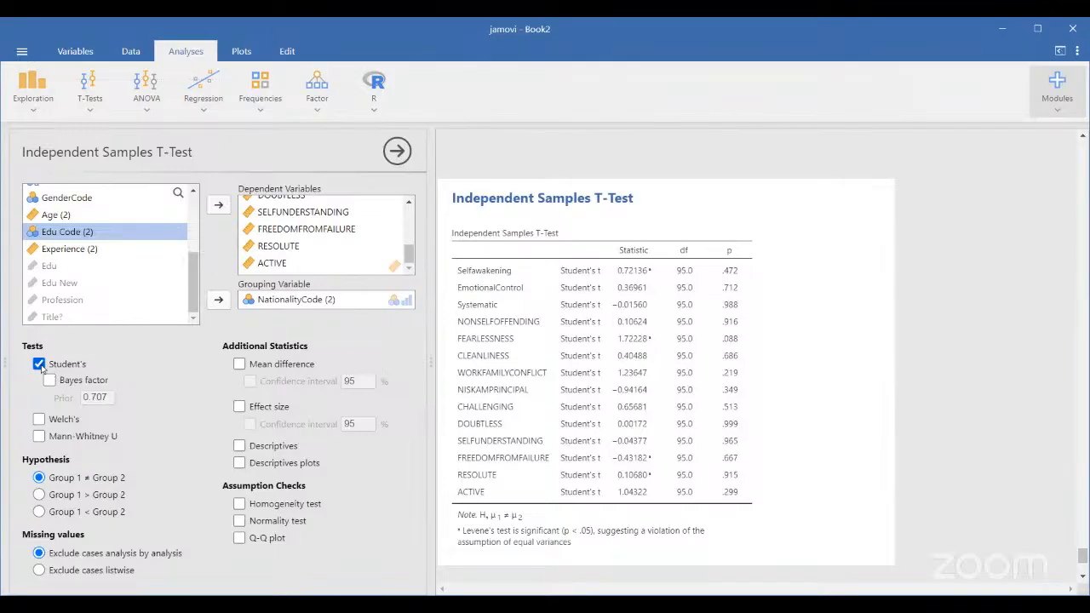
{"action": "left_click", "coordinate": [38, 364]}
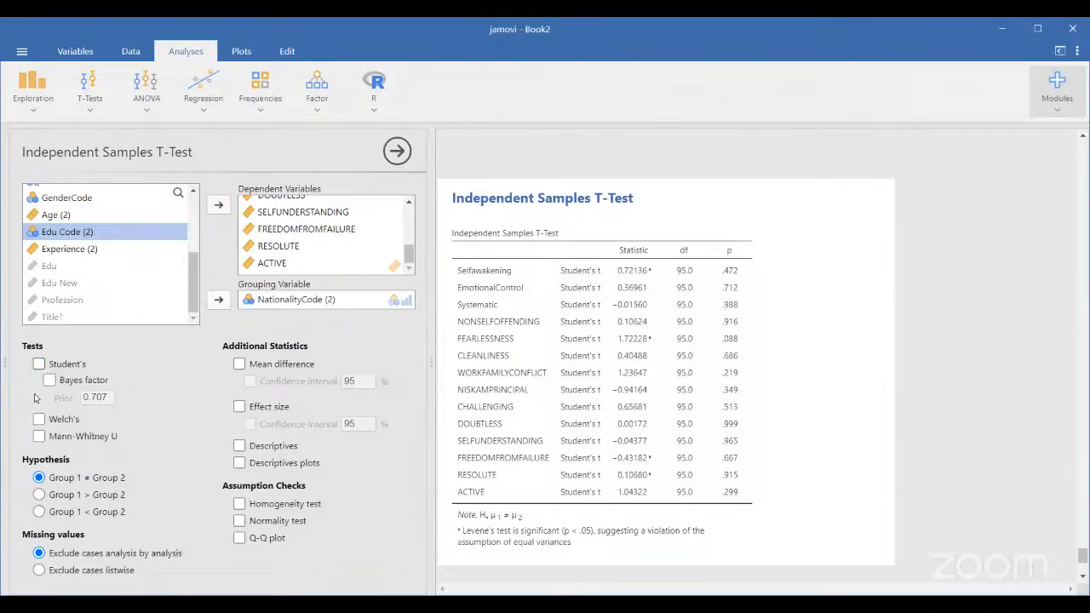
{"action": "left_click", "coordinate": [40, 438]}
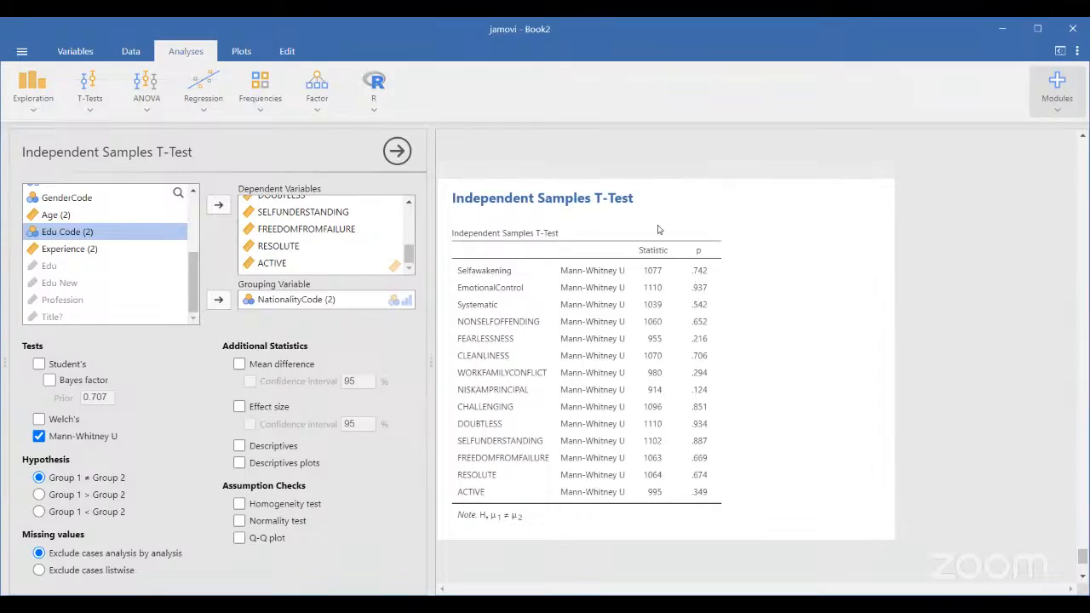
{"action": "scroll", "coordinate": [594, 579], "scroll_direction": "down", "scroll_amount": 1}
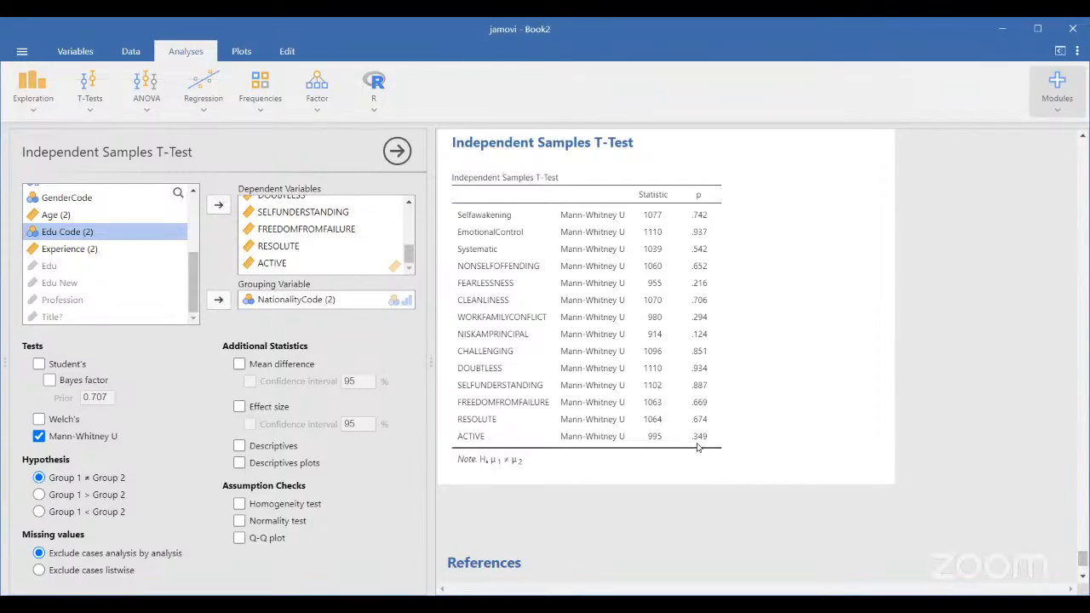
{"action": "scroll", "coordinate": [697, 446], "scroll_direction": "down", "scroll_amount": 1}
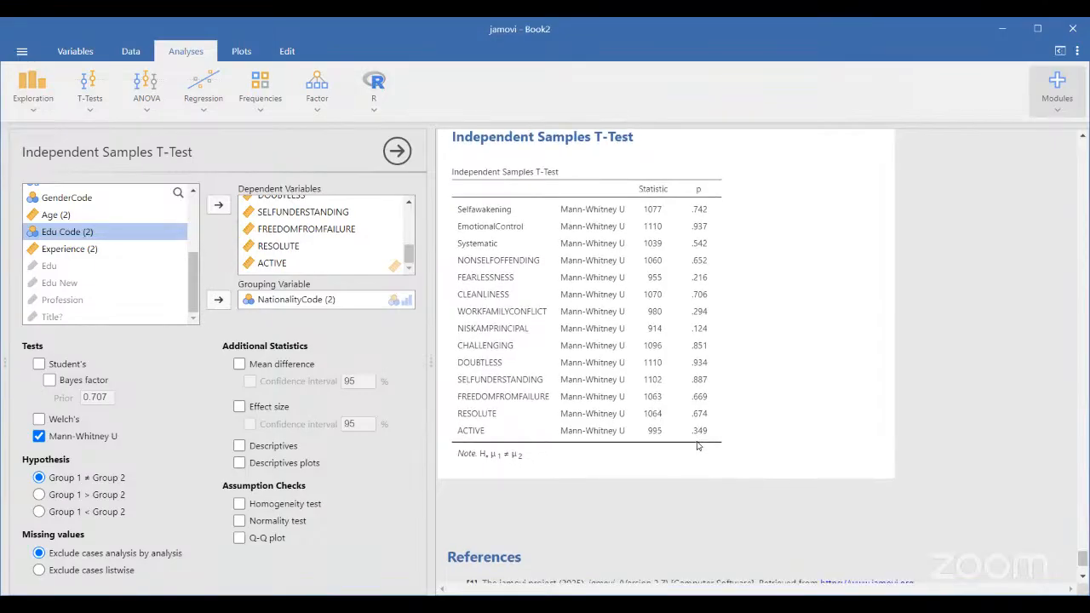
{"action": "scroll", "coordinate": [697, 446], "scroll_direction": "down", "scroll_amount": 1}
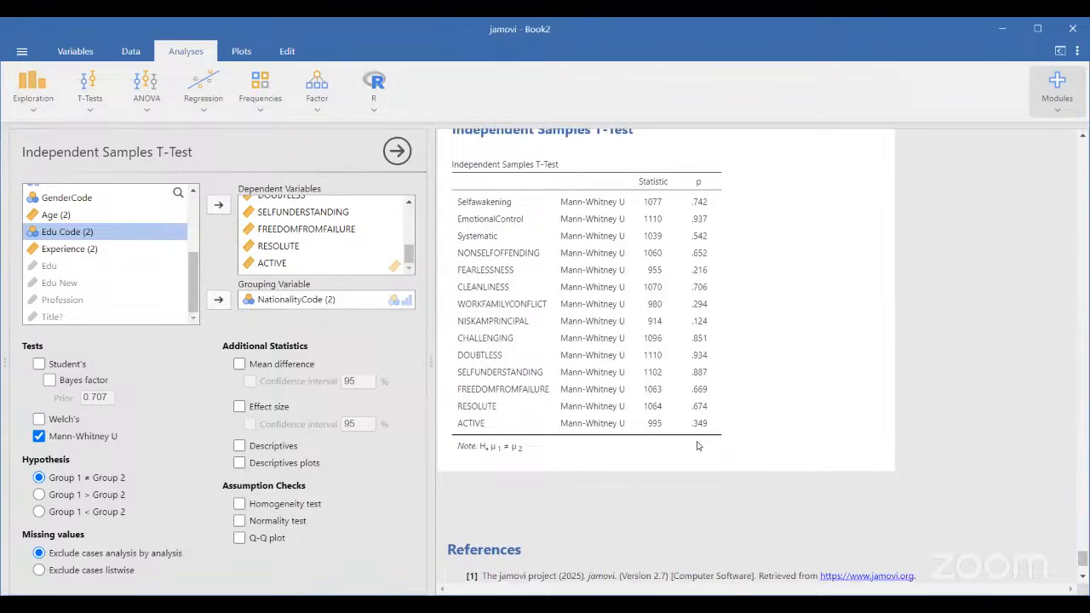
{"action": "scroll", "coordinate": [697, 446], "scroll_direction": "up", "scroll_amount": 3}
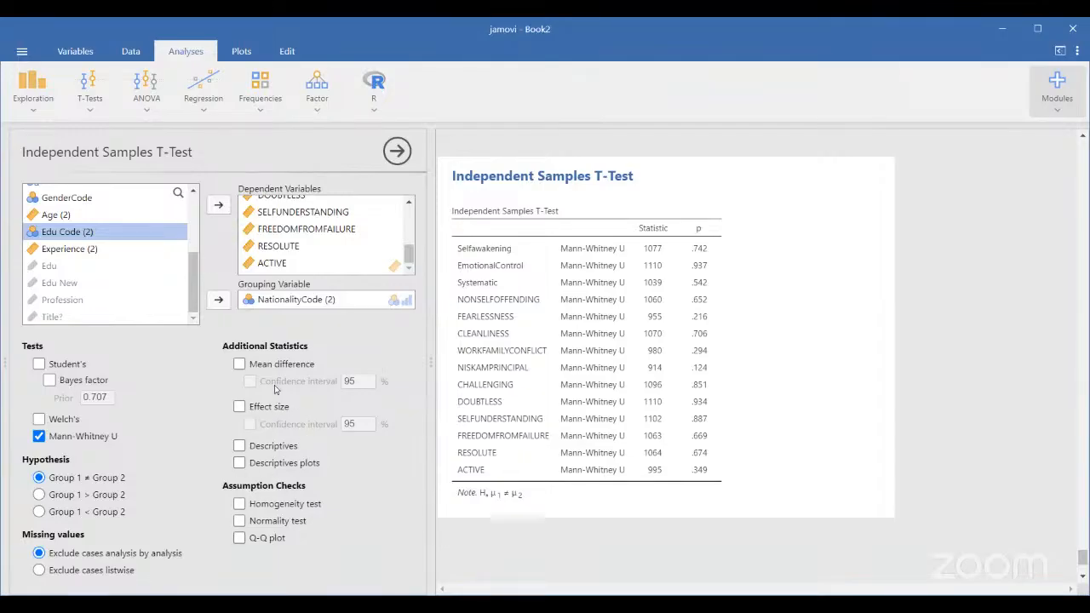
Tick Mean difference and Effect size to add rank biserial correlations
{"action": "left_click", "coordinate": [239, 363]}
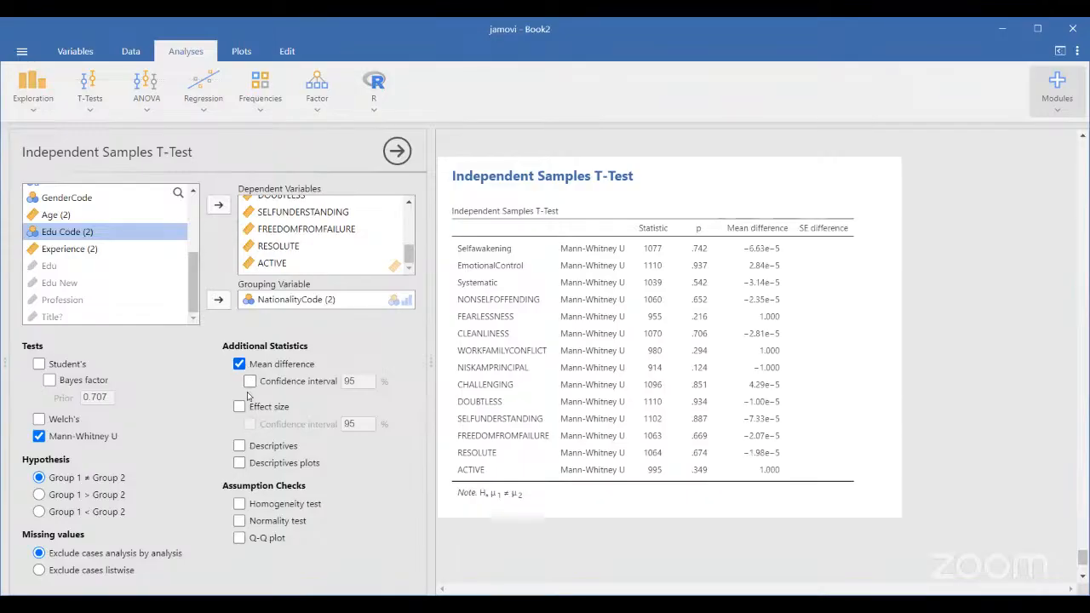
{"action": "left_click", "coordinate": [240, 407]}
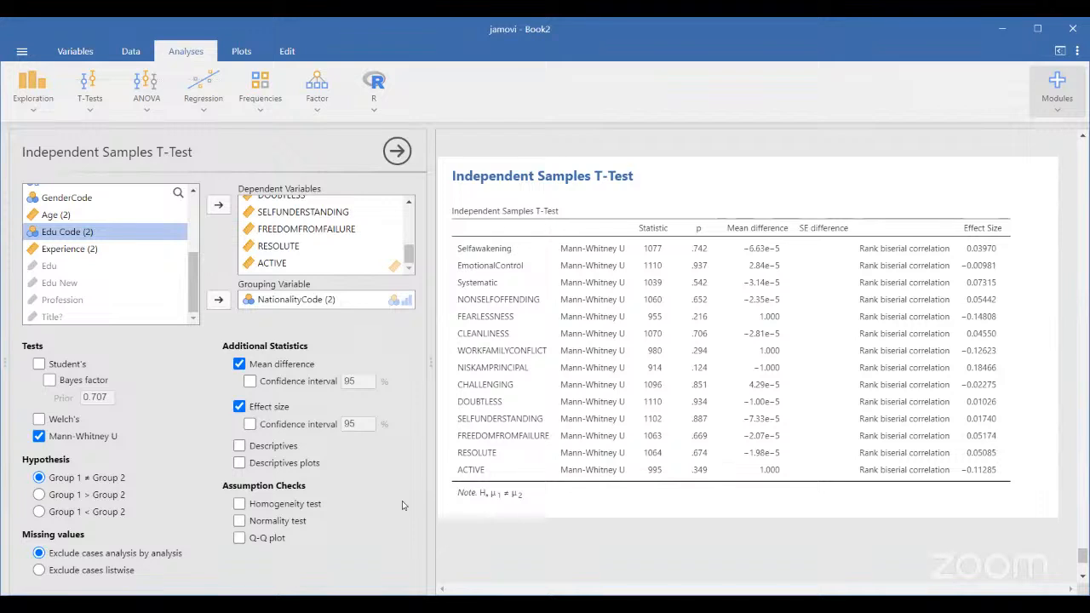
Turn on Descriptives and Descriptives plots, then review the Group Descriptives table
{"action": "left_click", "coordinate": [240, 447]}
{"action": "left_click", "coordinate": [240, 463]}
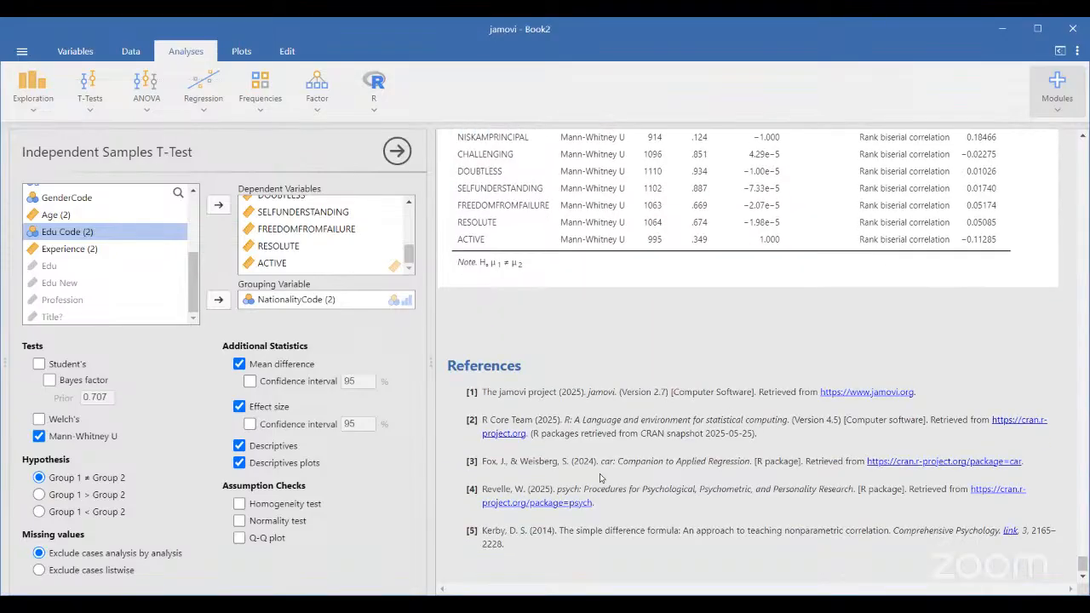
{"action": "scroll", "coordinate": [599, 478], "scroll_direction": "down", "scroll_amount": 3}
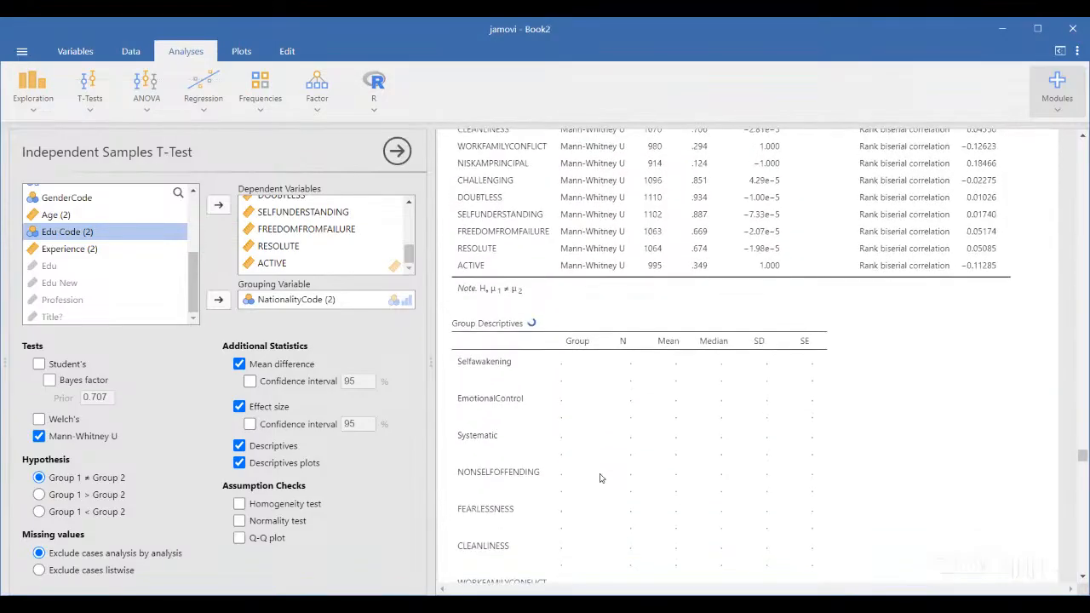
{"action": "scroll", "coordinate": [600, 478], "scroll_direction": "down", "scroll_amount": 2}
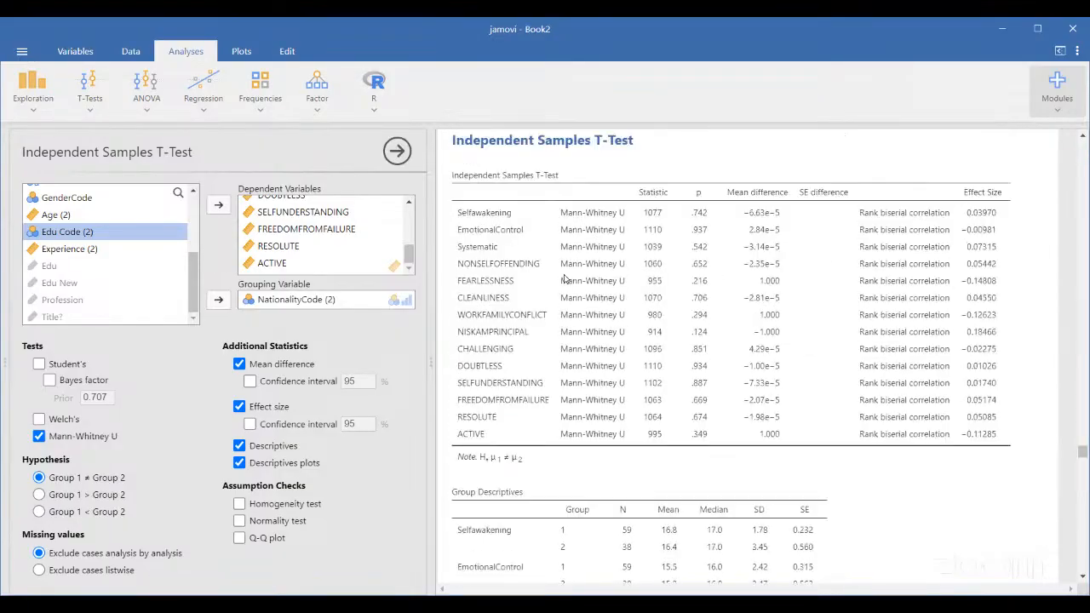
{"action": "scroll", "coordinate": [564, 279], "scroll_direction": "up", "scroll_amount": 5}
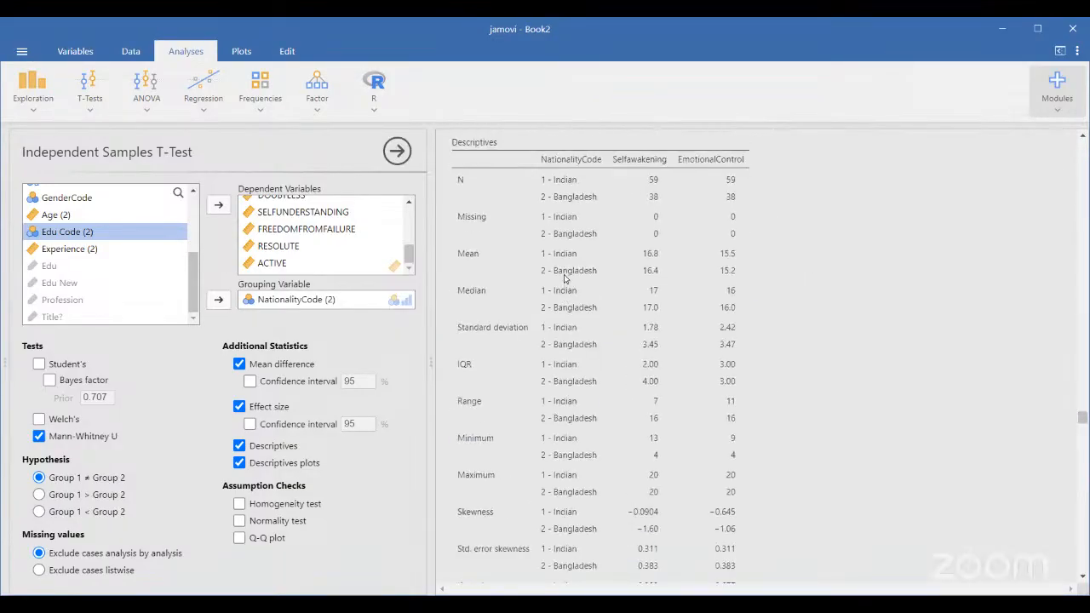
{"action": "scroll", "coordinate": [564, 278], "scroll_direction": "down", "scroll_amount": 15}
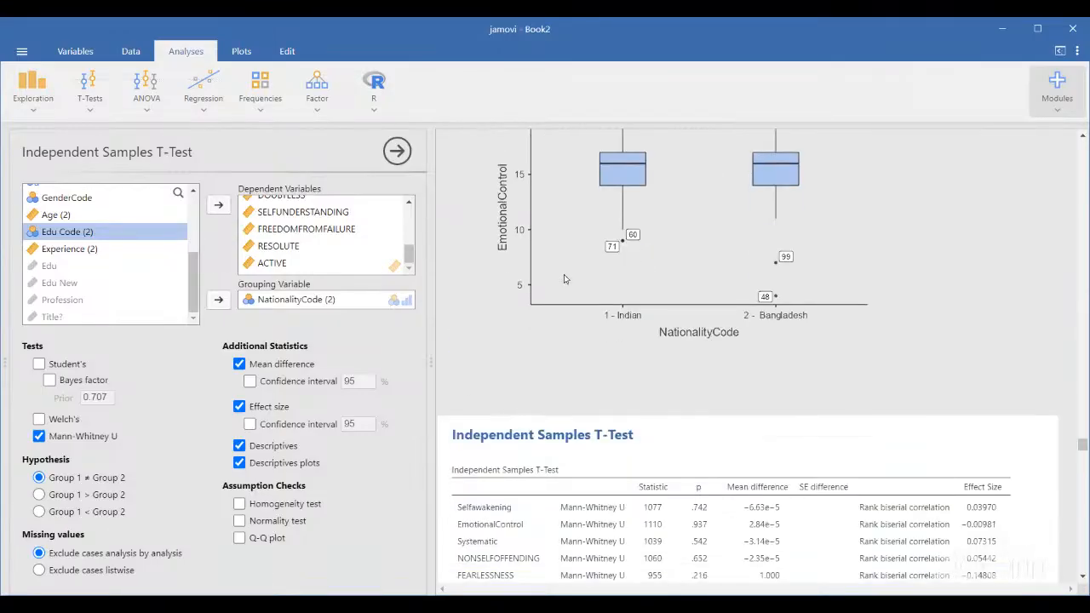
{"action": "scroll", "coordinate": [564, 279], "scroll_direction": "up", "scroll_amount": 1}
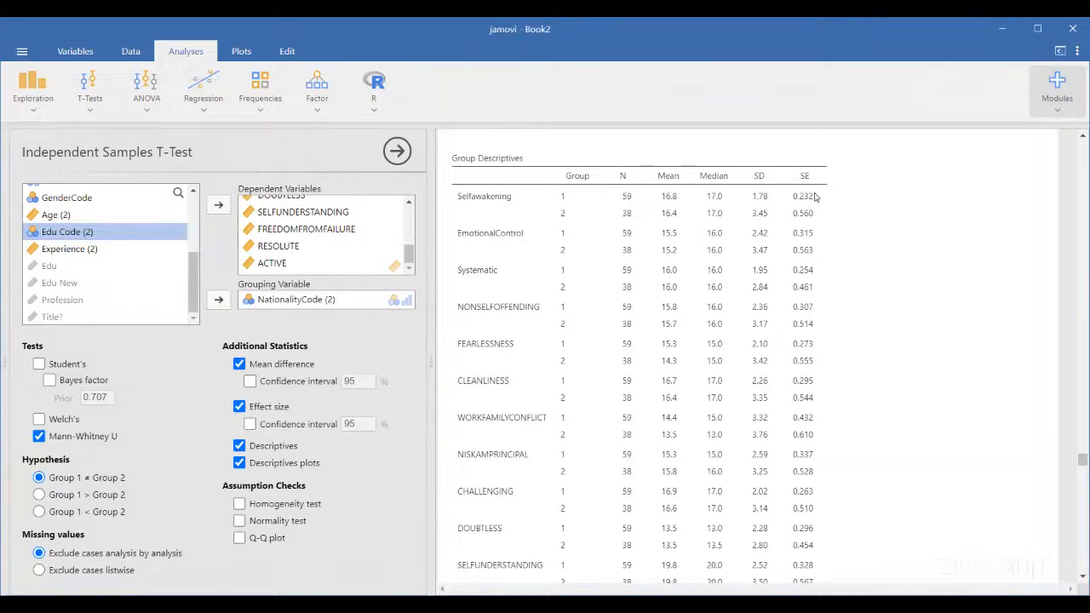
{"action": "scroll", "coordinate": [814, 196], "scroll_direction": "down", "scroll_amount": 10}
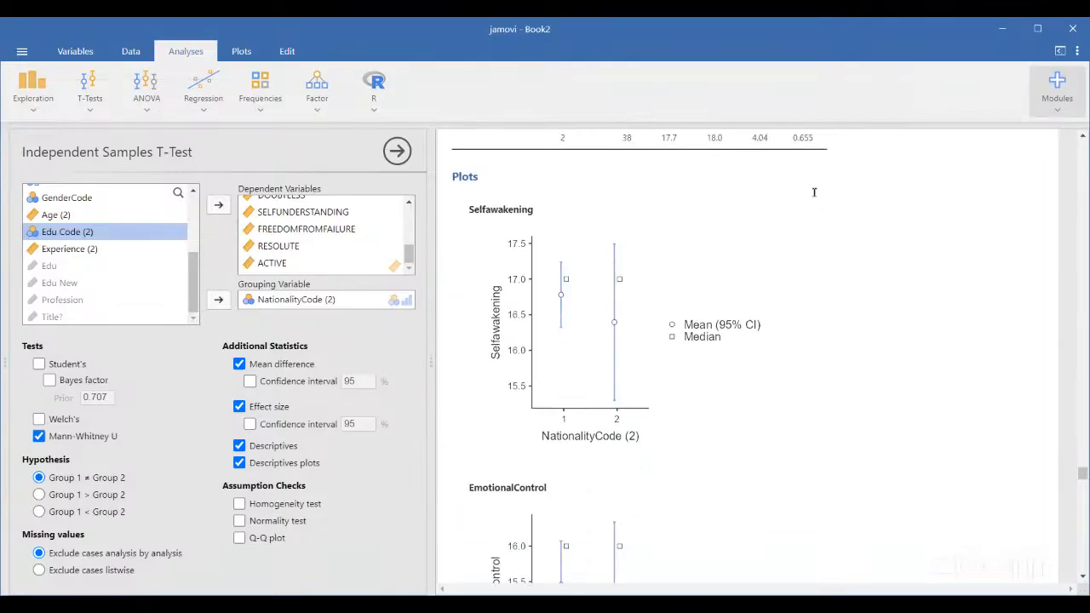
{"action": "scroll", "coordinate": [814, 194], "scroll_direction": "down", "scroll_amount": 1}
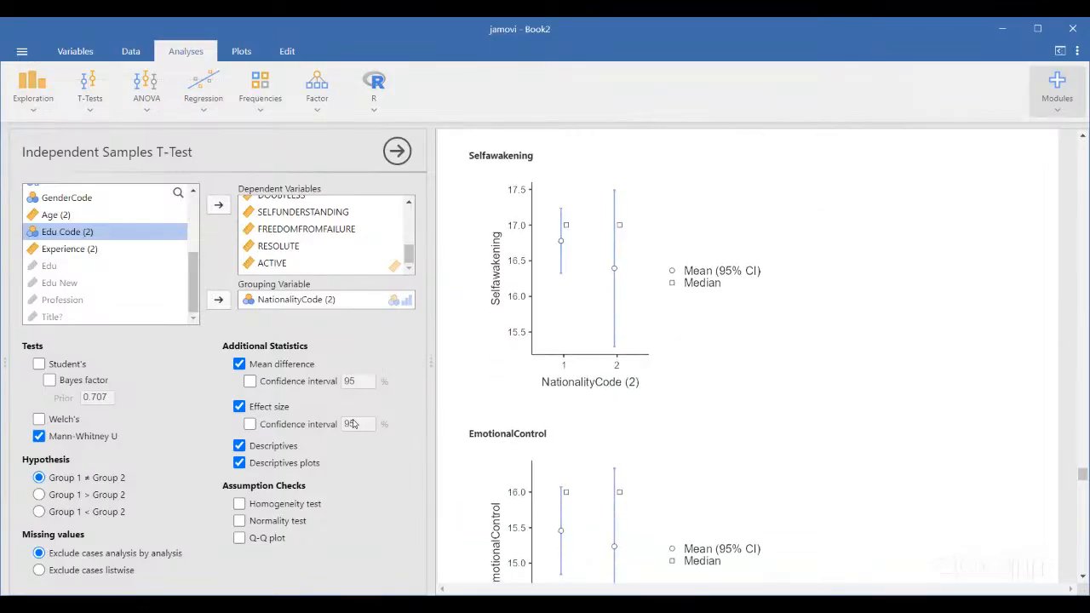
{"action": "scroll", "coordinate": [791, 257], "scroll_direction": "up", "scroll_amount": 1}
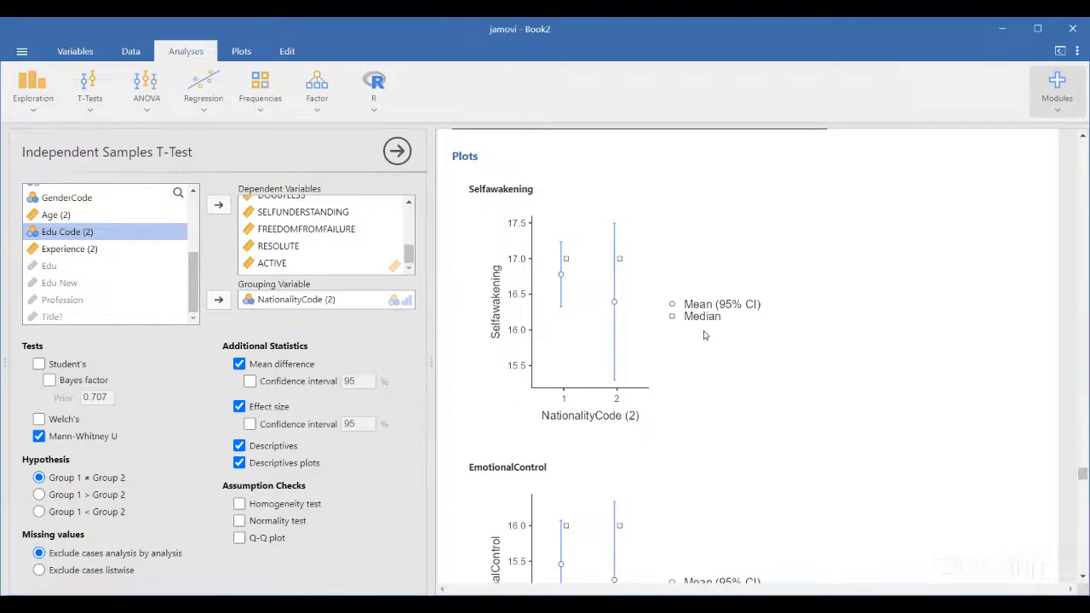
{"action": "scroll", "coordinate": [707, 335], "scroll_direction": "down", "scroll_amount": 3}
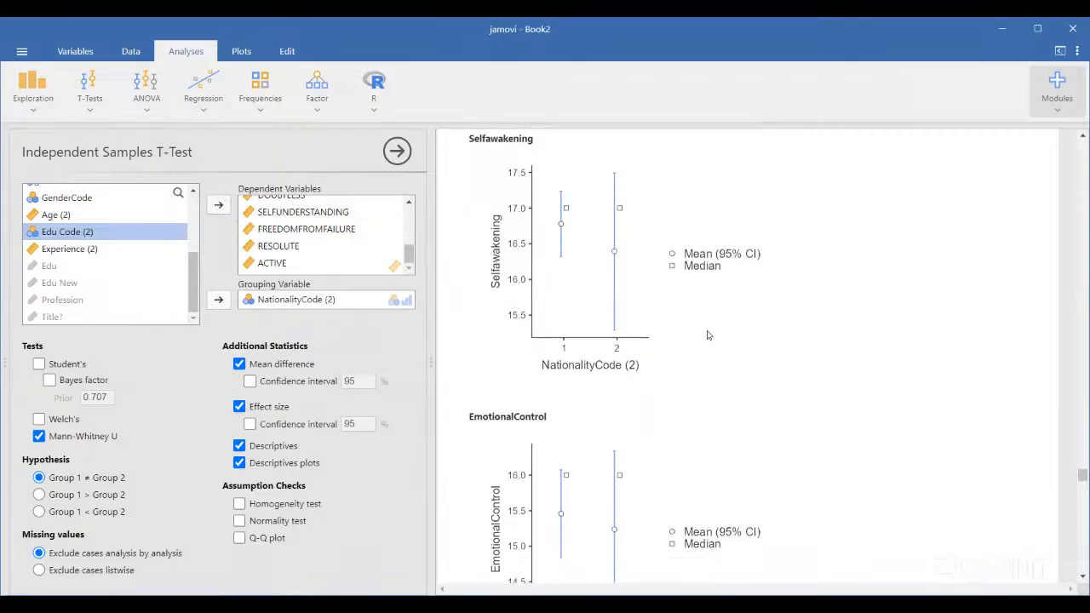
{"action": "scroll", "coordinate": [695, 317], "scroll_direction": "up", "scroll_amount": 2}
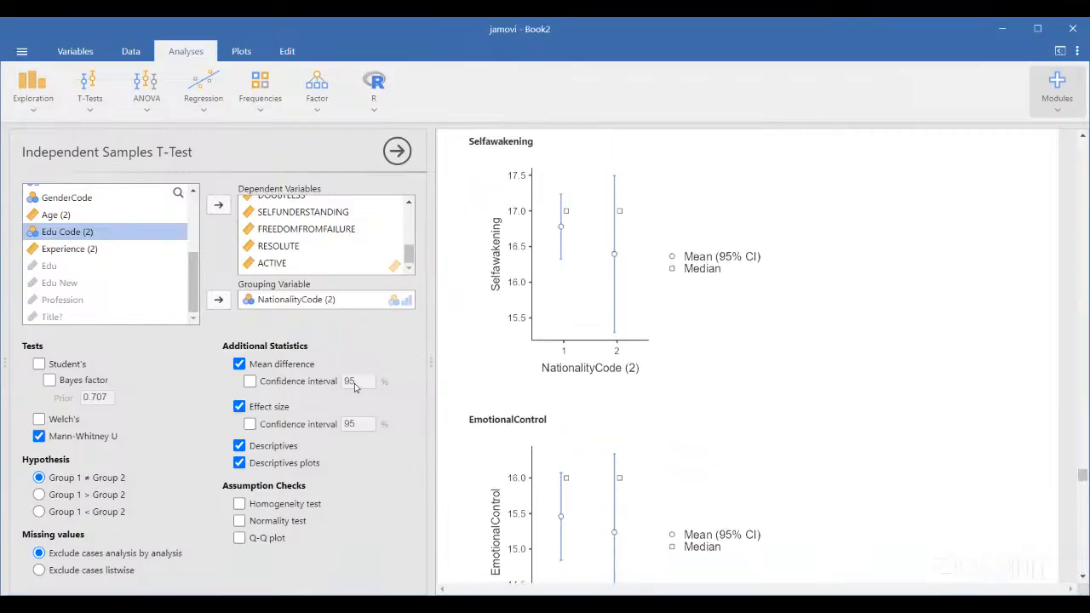
{"action": "scroll", "coordinate": [782, 253], "scroll_direction": "down", "scroll_amount": 2}
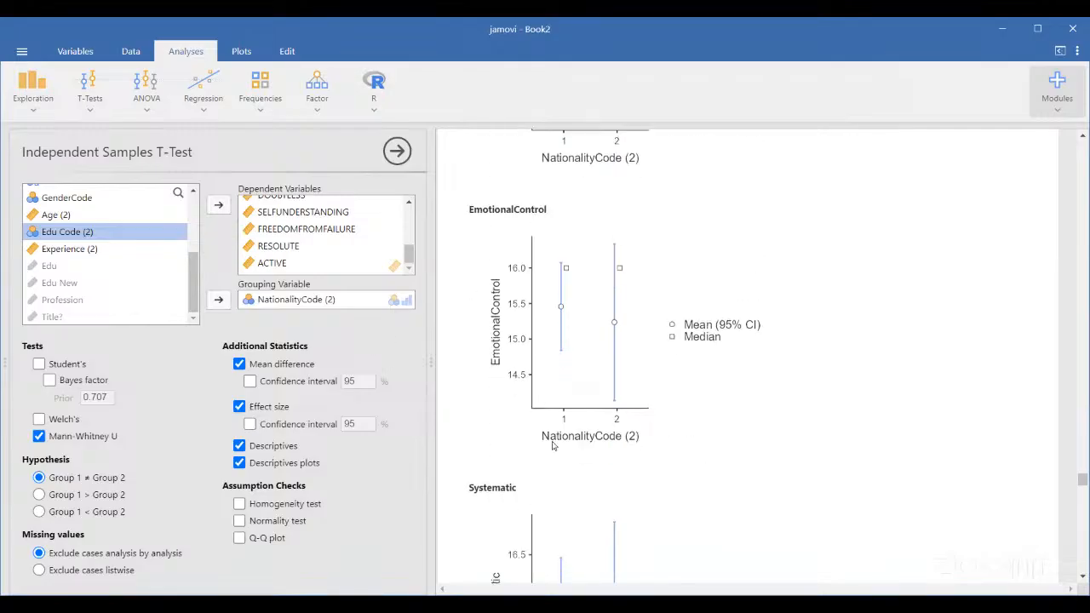
{"action": "scroll", "coordinate": [552, 444], "scroll_direction": "down", "scroll_amount": 2}
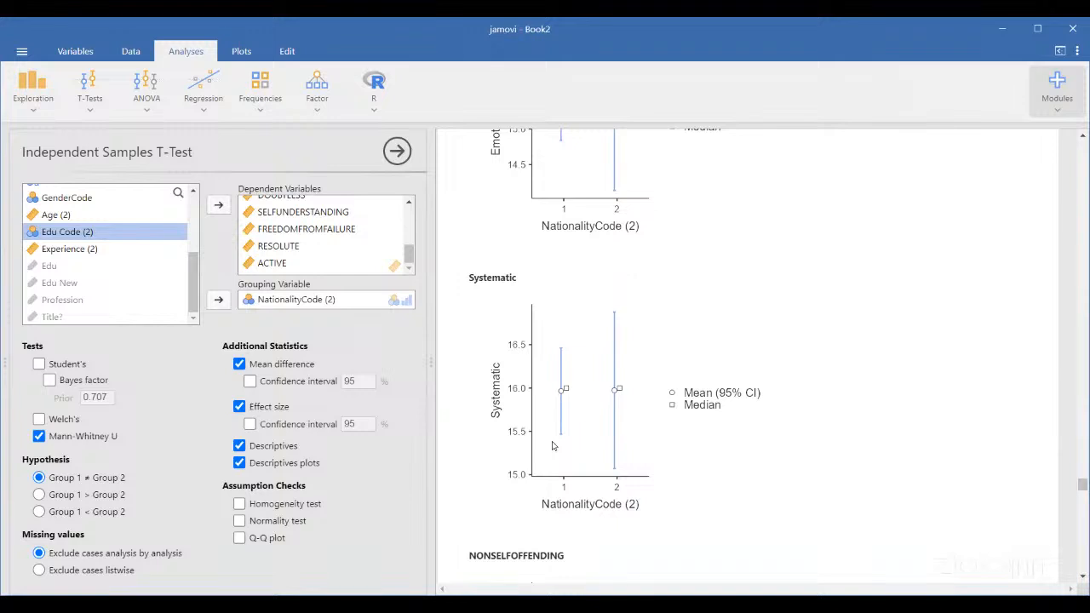
{"action": "scroll", "coordinate": [552, 445], "scroll_direction": "up", "scroll_amount": 2}
{"action": "scroll", "coordinate": [552, 445], "scroll_direction": "down", "scroll_amount": 1}
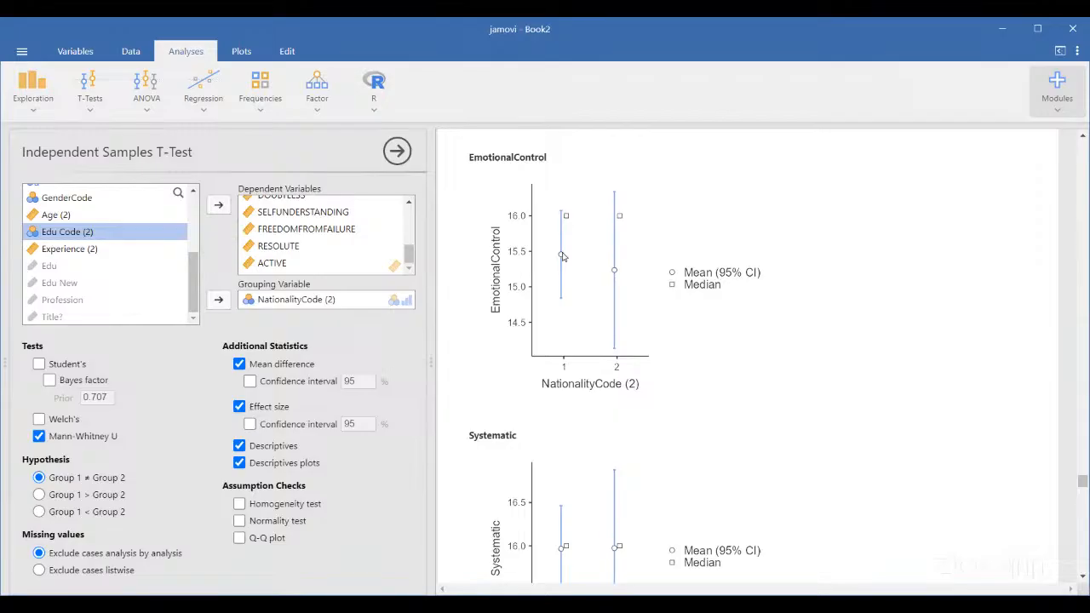
{"action": "scroll", "coordinate": [565, 259], "scroll_direction": "down", "scroll_amount": 2}
{"action": "scroll", "coordinate": [565, 259], "scroll_direction": "down", "scroll_amount": 3}
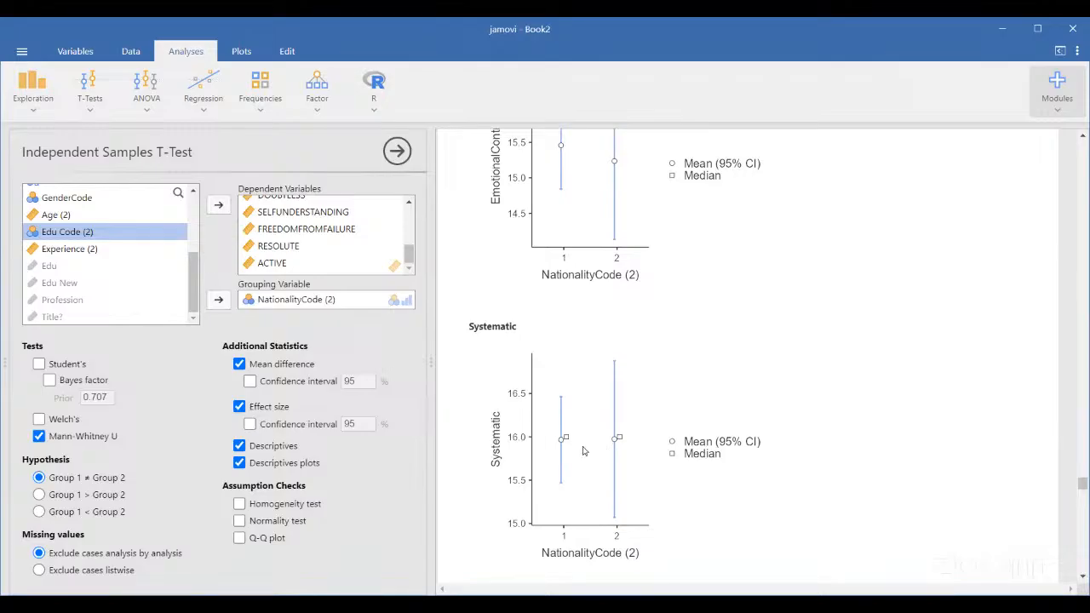
{"action": "scroll", "coordinate": [610, 451], "scroll_direction": "down", "scroll_amount": 15}
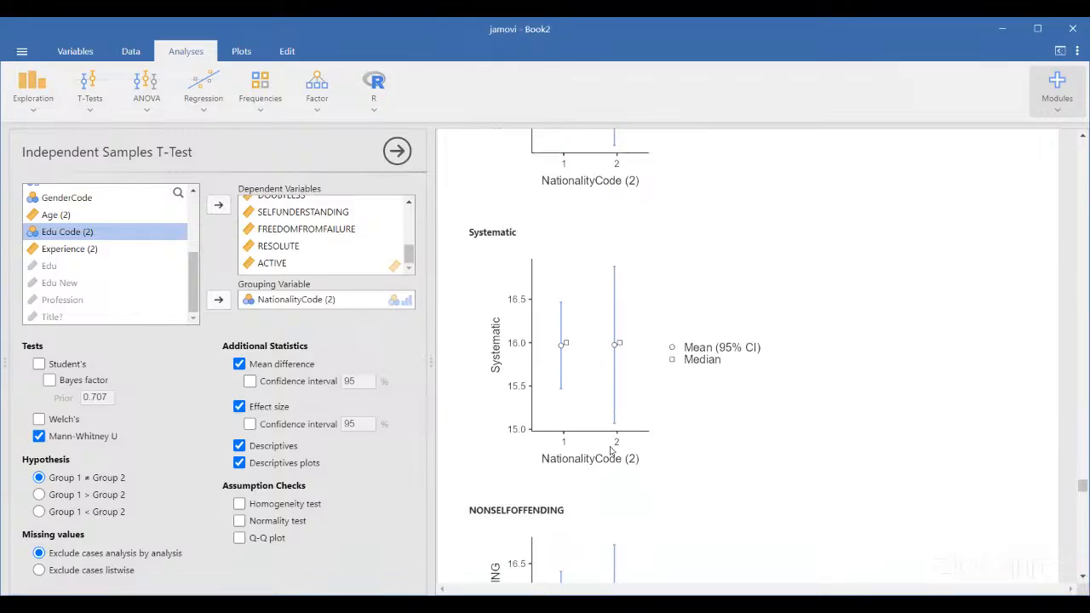
{"action": "scroll", "coordinate": [610, 451], "scroll_direction": "down", "scroll_amount": 17}
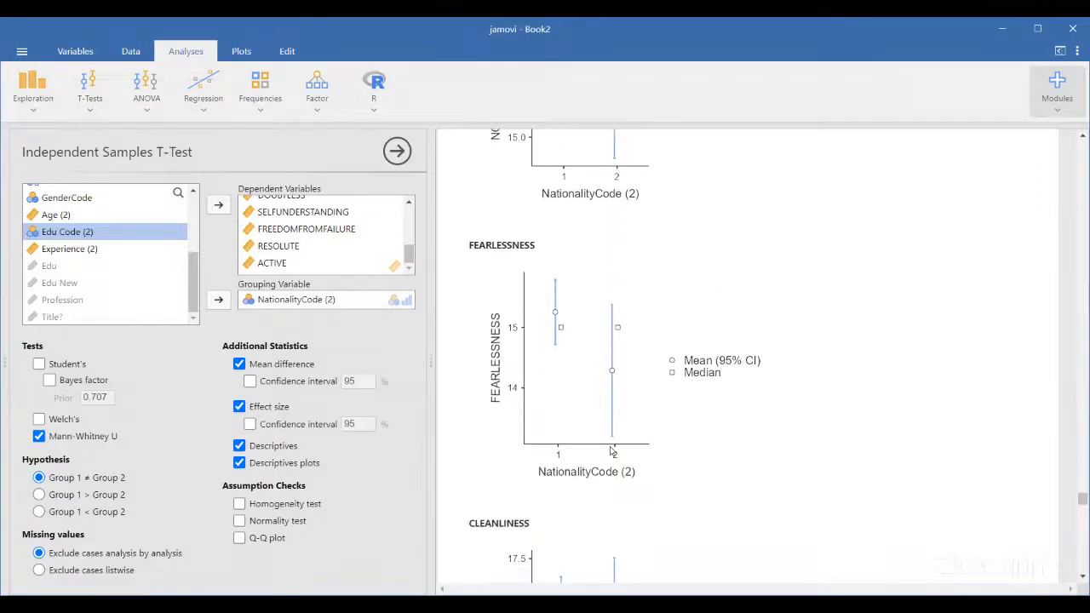
{"action": "scroll", "coordinate": [610, 450], "scroll_direction": "down", "scroll_amount": 20}
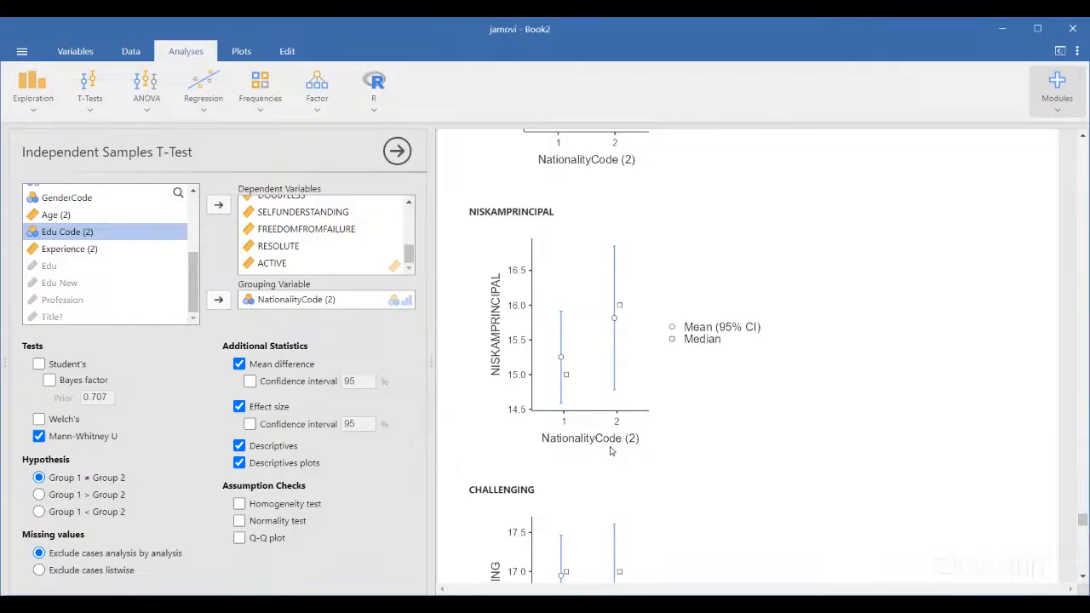
{"action": "scroll", "coordinate": [609, 451], "scroll_direction": "down", "scroll_amount": 20}
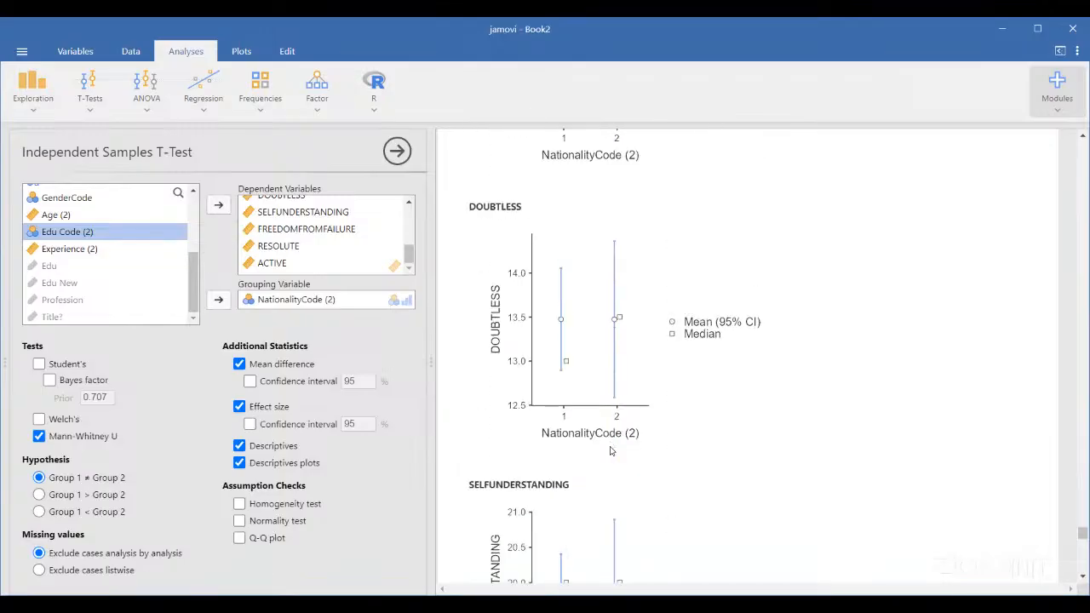
{"action": "scroll", "coordinate": [610, 450], "scroll_direction": "down", "scroll_amount": 20}
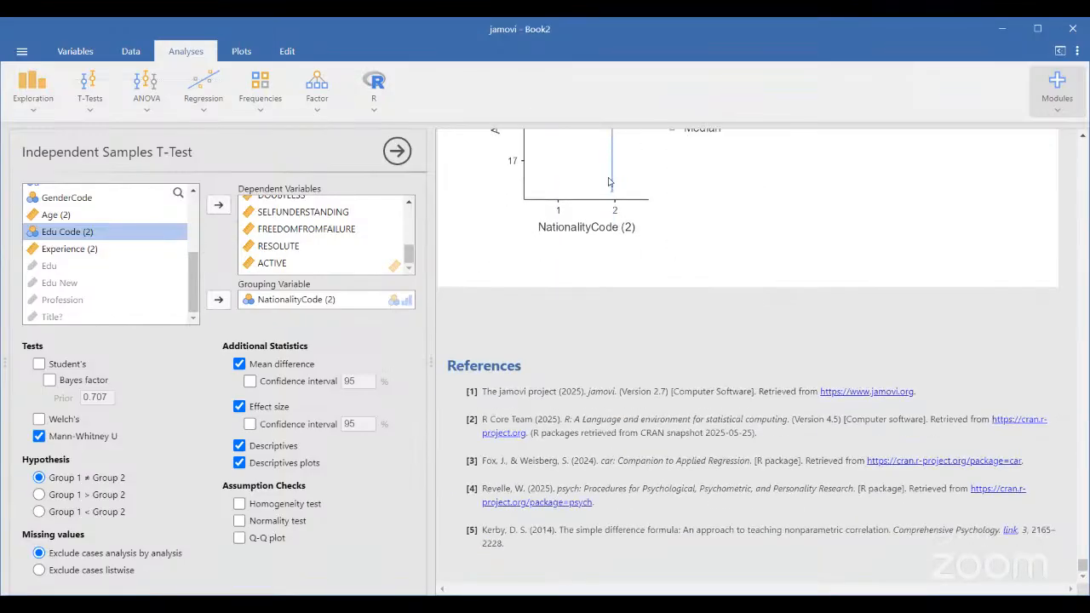
{"action": "scroll", "coordinate": [608, 184], "scroll_direction": "up", "scroll_amount": 1}
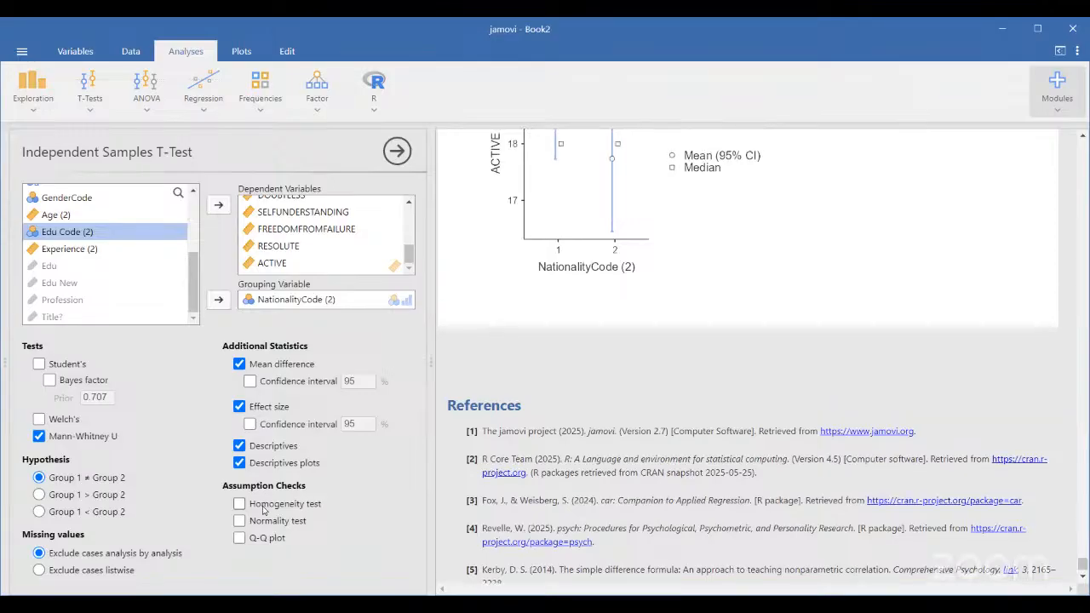
Tick Q-Q plot under Assumption Checks to show standardized residual plots
{"action": "left_click", "coordinate": [239, 537]}
{"action": "scroll", "coordinate": [713, 267], "scroll_direction": "up", "scroll_amount": 1}
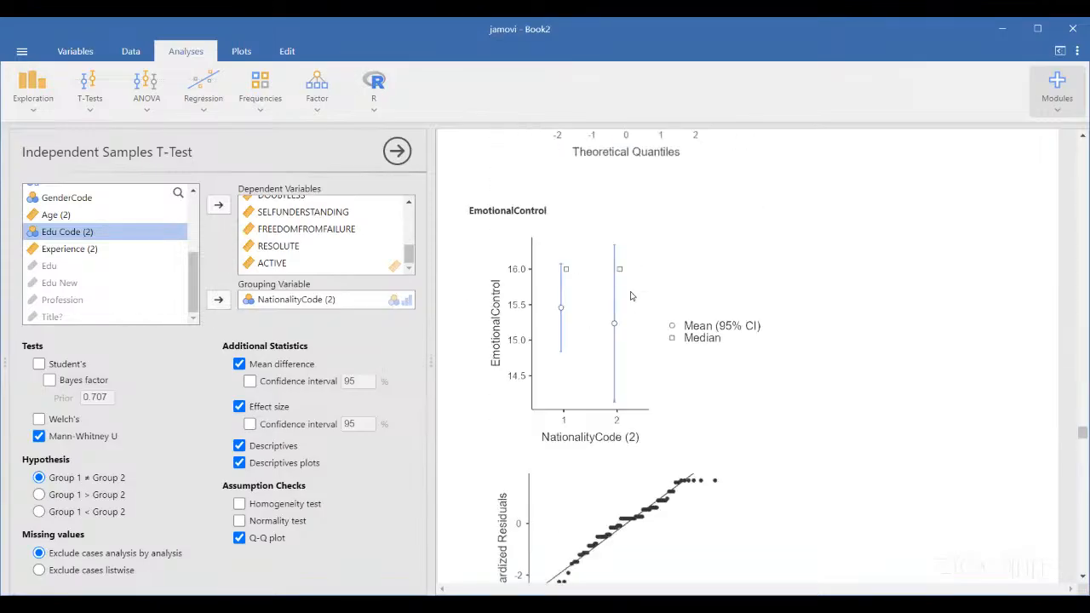
{"action": "scroll", "coordinate": [631, 296], "scroll_direction": "up", "scroll_amount": 6}
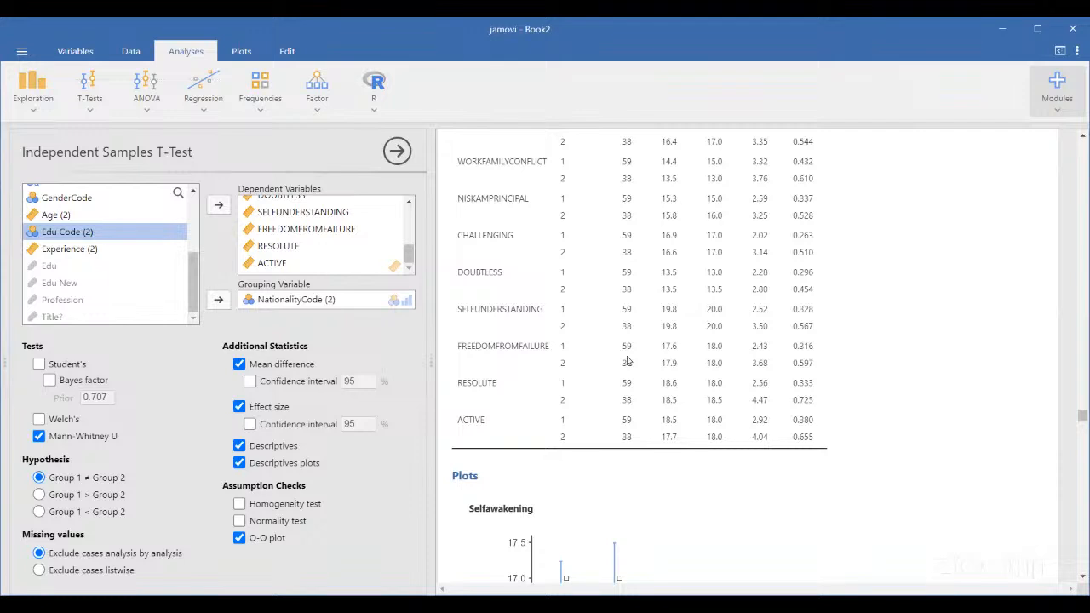
{"action": "scroll", "coordinate": [630, 361], "scroll_direction": "down", "scroll_amount": 8}
{"action": "scroll", "coordinate": [627, 361], "scroll_direction": "down", "scroll_amount": 1}
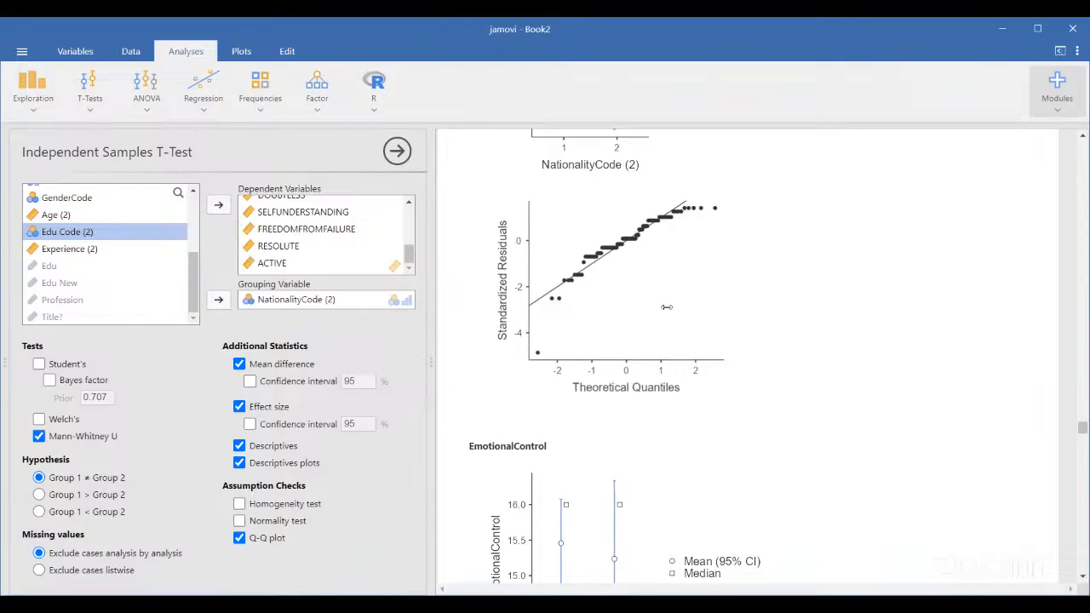
{"action": "scroll", "coordinate": [667, 307], "scroll_direction": "down", "scroll_amount": 10}
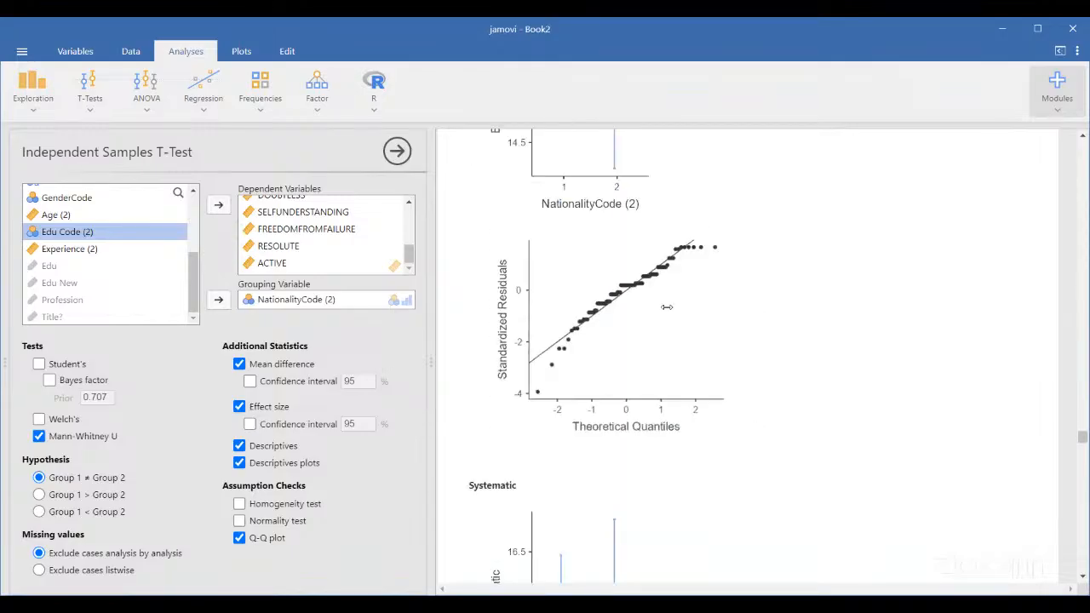
{"action": "scroll", "coordinate": [667, 307], "scroll_direction": "down", "scroll_amount": 3}
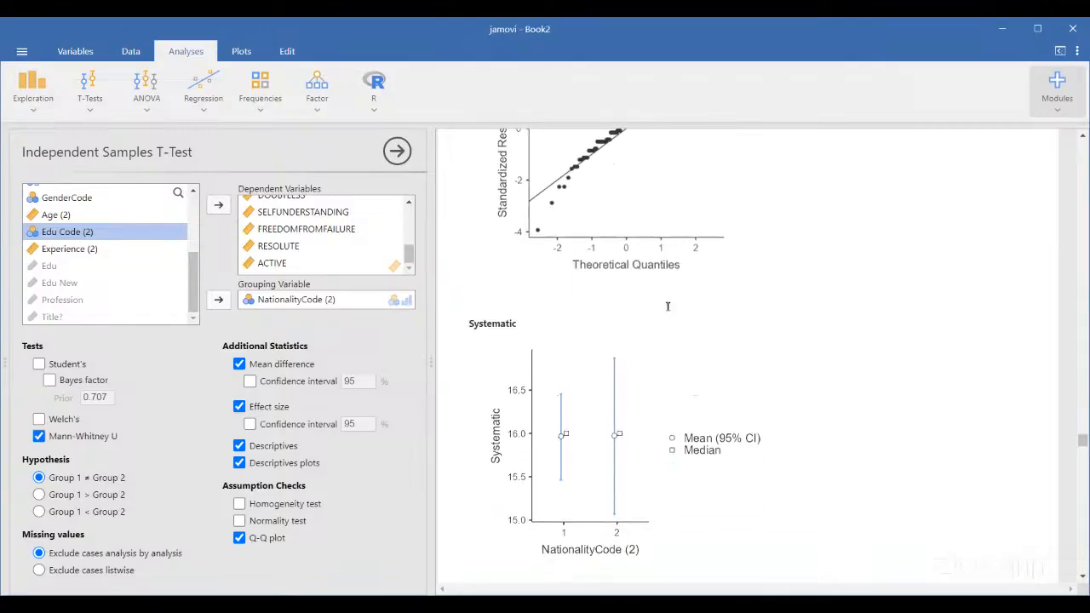
{"action": "scroll", "coordinate": [667, 309], "scroll_direction": "up", "scroll_amount": 10}
{"action": "scroll", "coordinate": [667, 311], "scroll_direction": "up", "scroll_amount": 10}
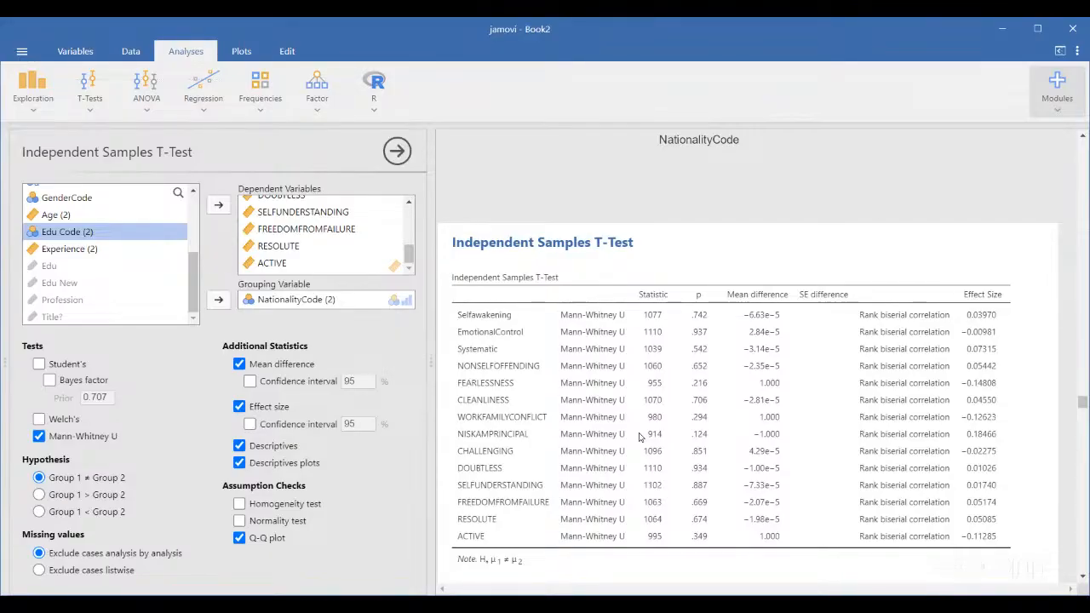
{"action": "scroll", "coordinate": [640, 436], "scroll_direction": "down", "scroll_amount": 15}
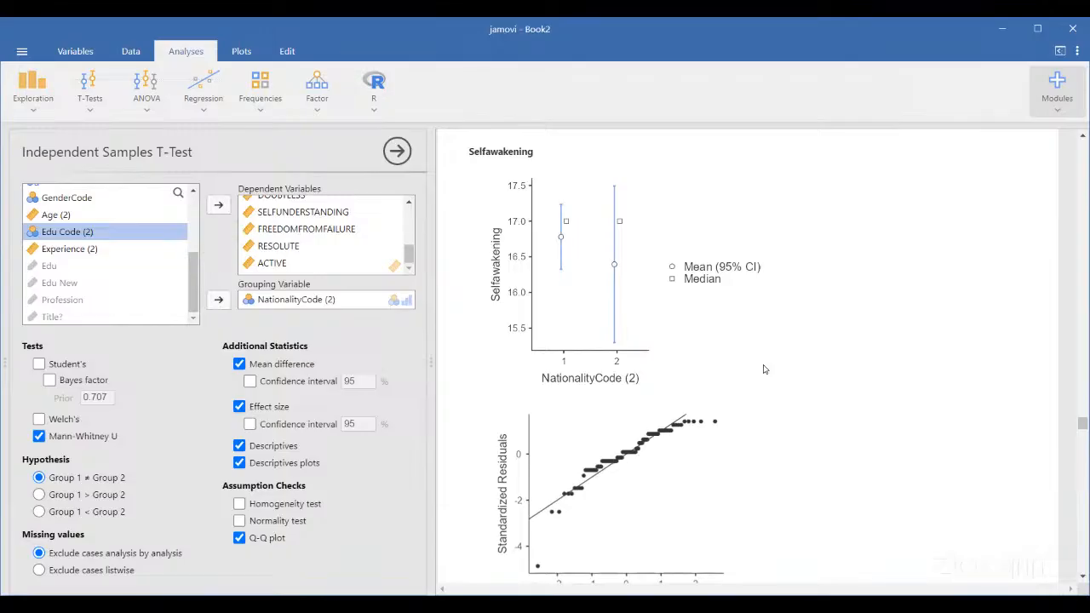
{"action": "scroll", "coordinate": [763, 369], "scroll_direction": "down", "scroll_amount": 1}
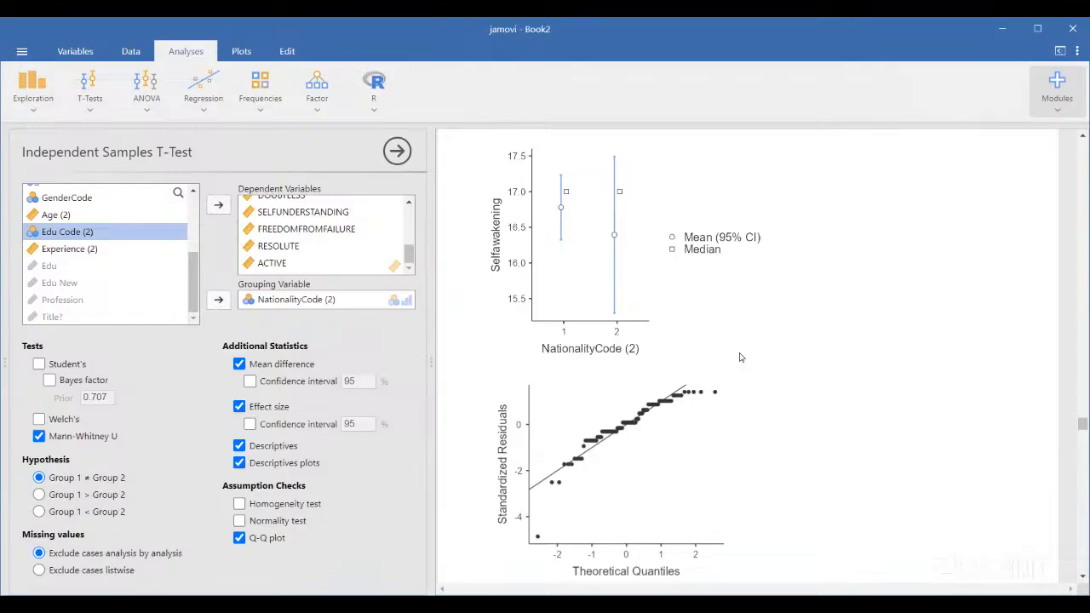
{"action": "scroll", "coordinate": [591, 419], "scroll_direction": "down", "scroll_amount": 15}
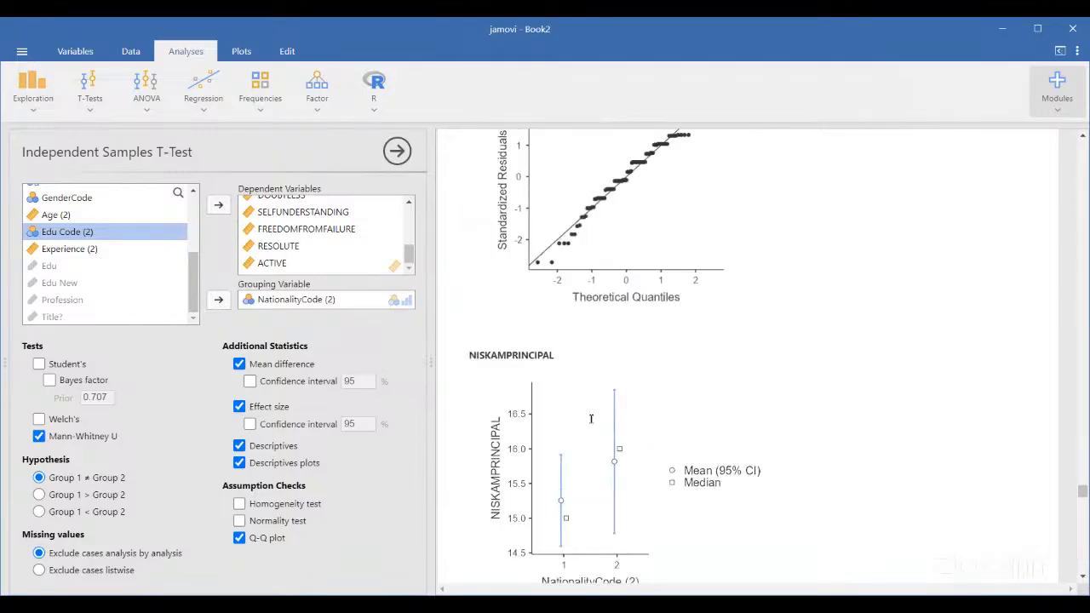
{"action": "scroll", "coordinate": [591, 419], "scroll_direction": "down", "scroll_amount": 10}
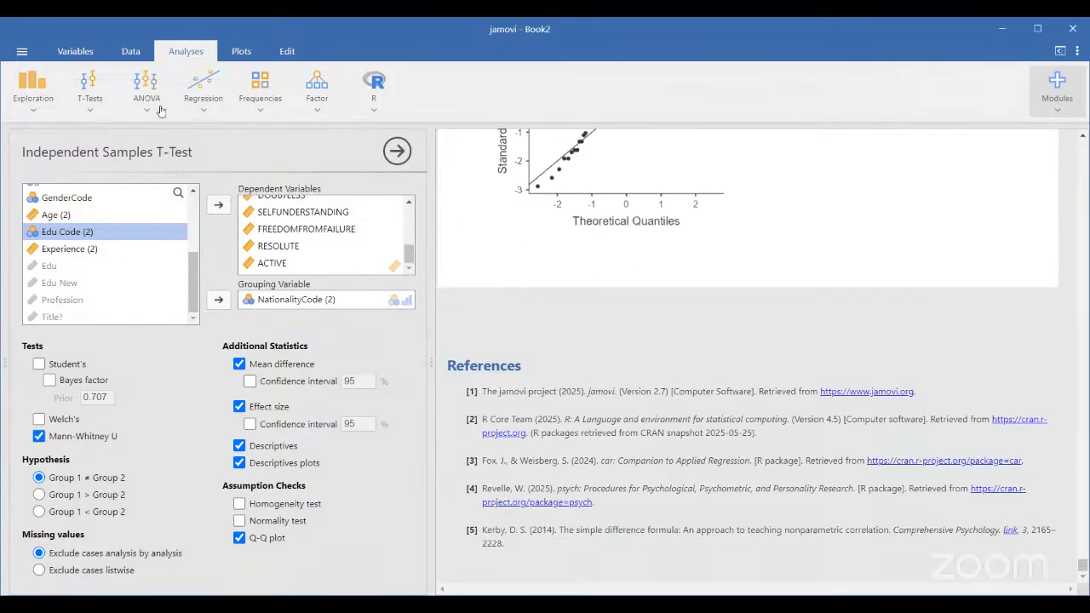
Start a new One-Way ANOVA (Kruskal-Wallis) from the ANOVA menu's Non-Parametric section
{"action": "left_click", "coordinate": [146, 104]}
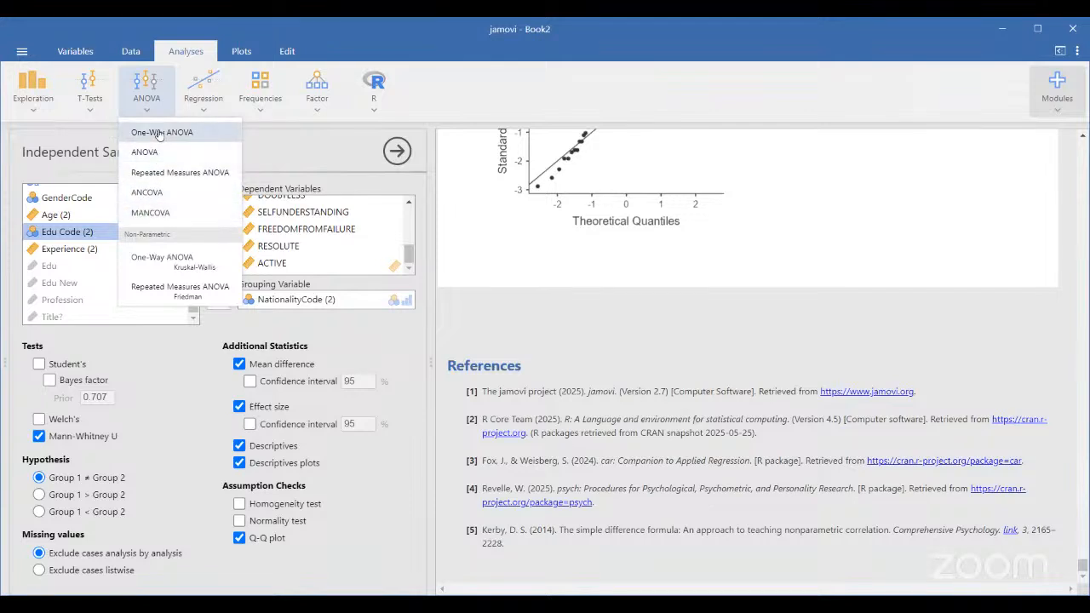
{"action": "left_click", "coordinate": [176, 269]}
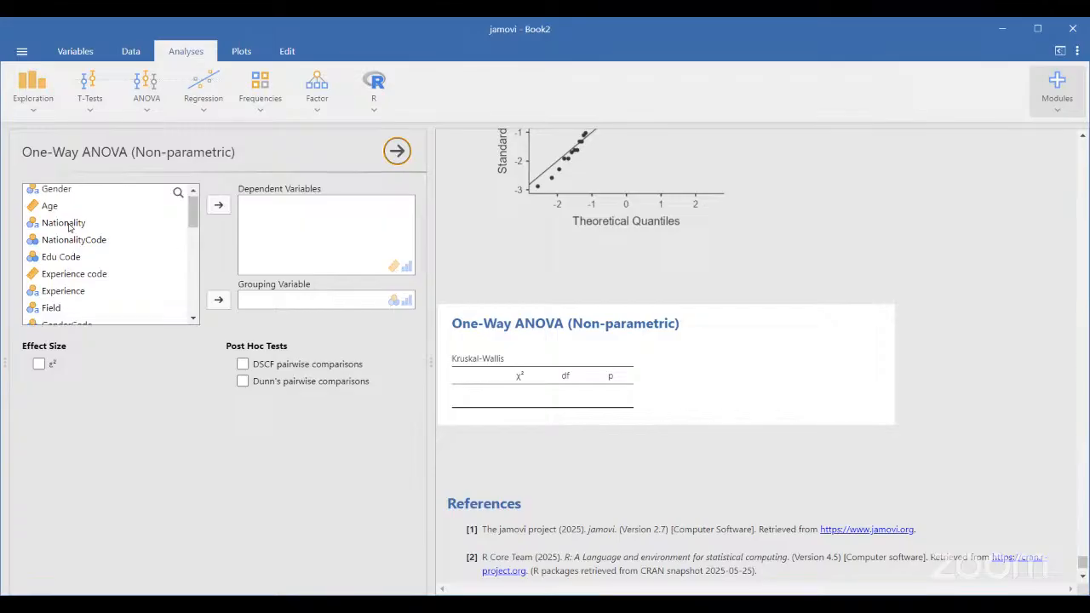
Move the fourteen variables Selfawakening through ACTIVE into Dependent Variables
{"action": "scroll", "coordinate": [70, 224], "scroll_direction": "down", "scroll_amount": 8}
{"action": "scroll", "coordinate": [70, 226], "scroll_direction": "up", "scroll_amount": 3}
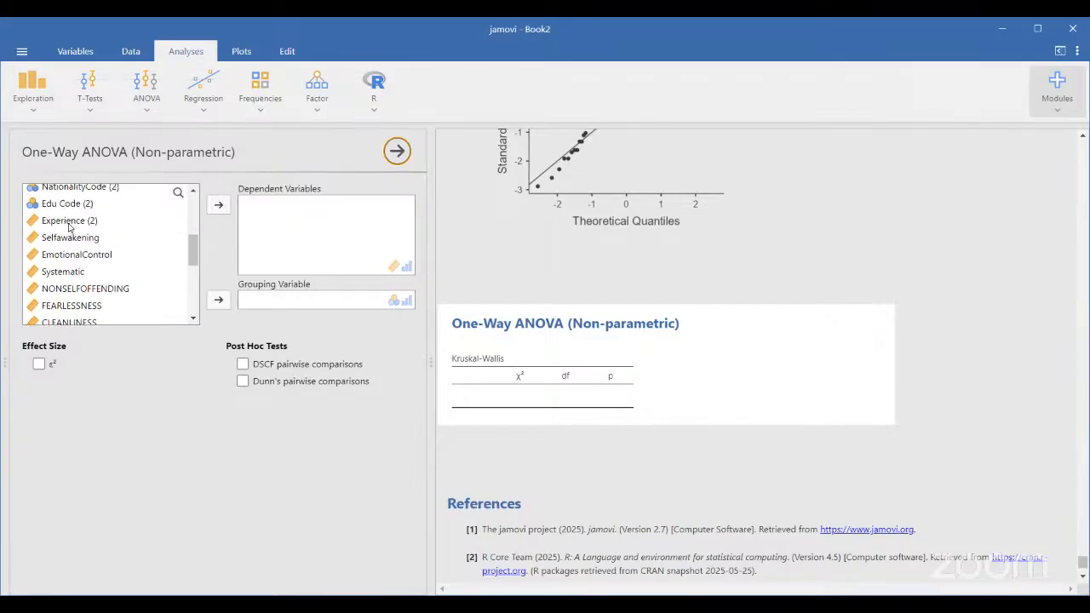
{"action": "left_click", "coordinate": [64, 224]}
{"action": "left_click", "coordinate": [66, 240]}
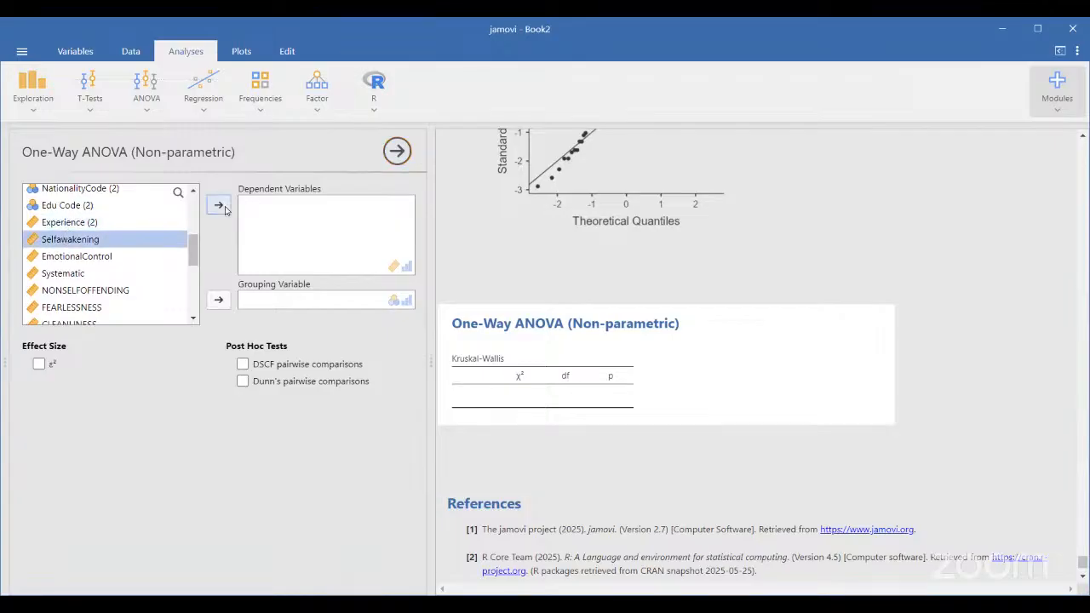
{"action": "left_click", "coordinate": [218, 206]}
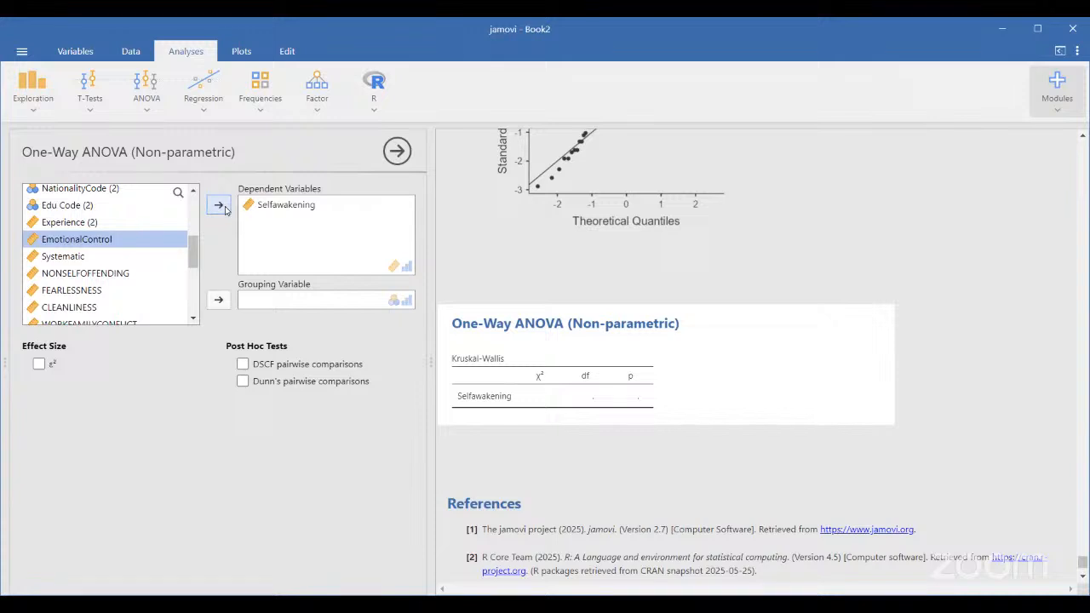
{"action": "left_click", "coordinate": [224, 208]}
{"action": "left_click", "coordinate": [224, 209]}
{"action": "left_click", "coordinate": [224, 208]}
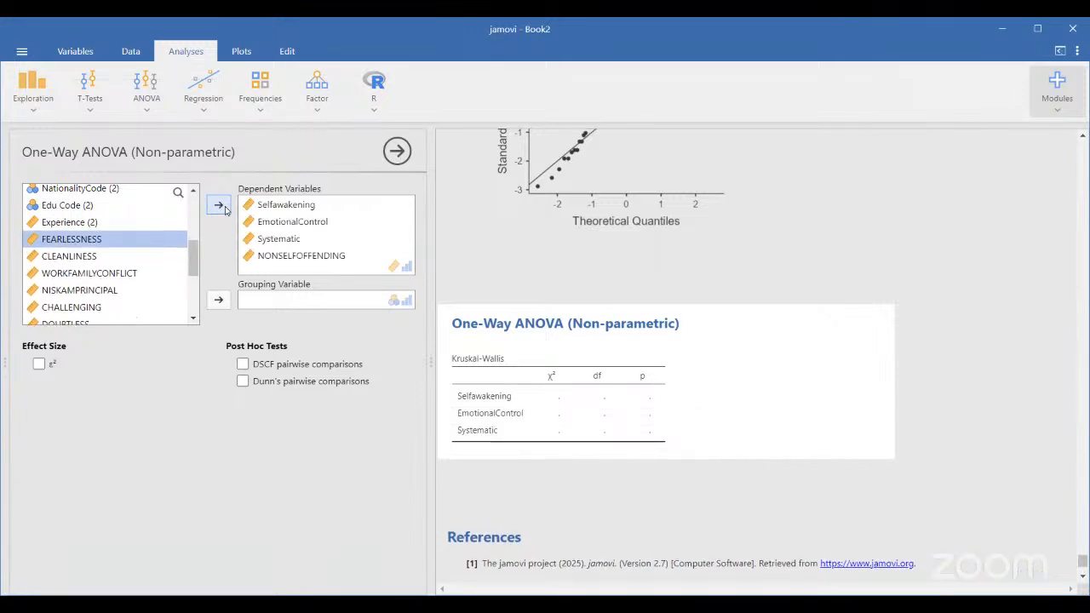
{"action": "left_click", "coordinate": [219, 206]}
{"action": "left_click", "coordinate": [219, 206]}
{"action": "left_click", "coordinate": [219, 206]}
{"action": "left_click", "coordinate": [219, 206]}
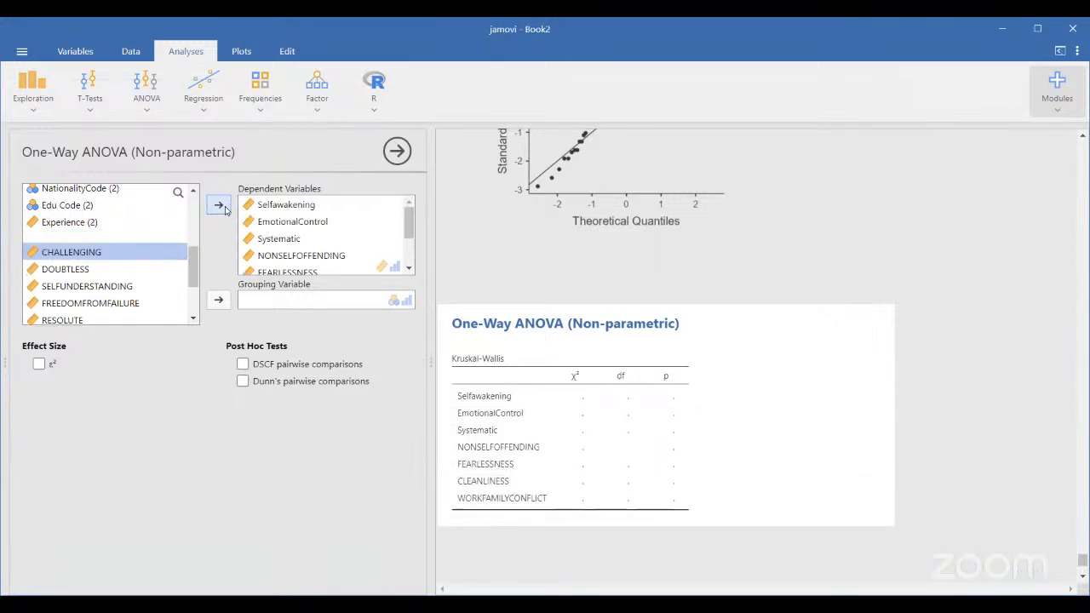
{"action": "left_click", "coordinate": [224, 208]}
{"action": "left_click", "coordinate": [224, 209]}
{"action": "left_click", "coordinate": [224, 209]}
{"action": "left_click", "coordinate": [224, 209]}
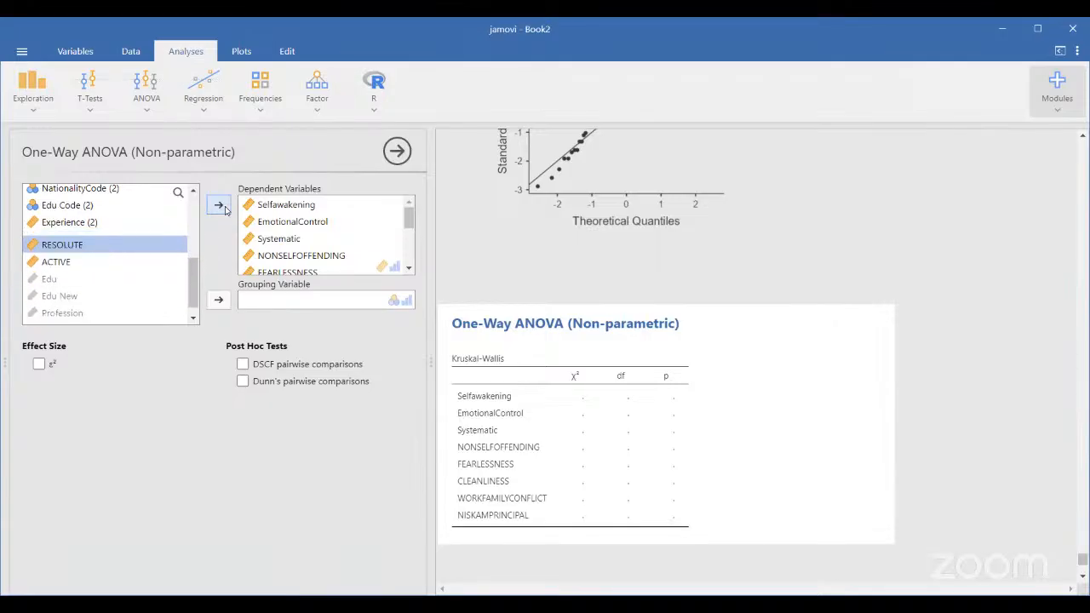
{"action": "left_click", "coordinate": [224, 209]}
{"action": "left_click", "coordinate": [224, 209]}
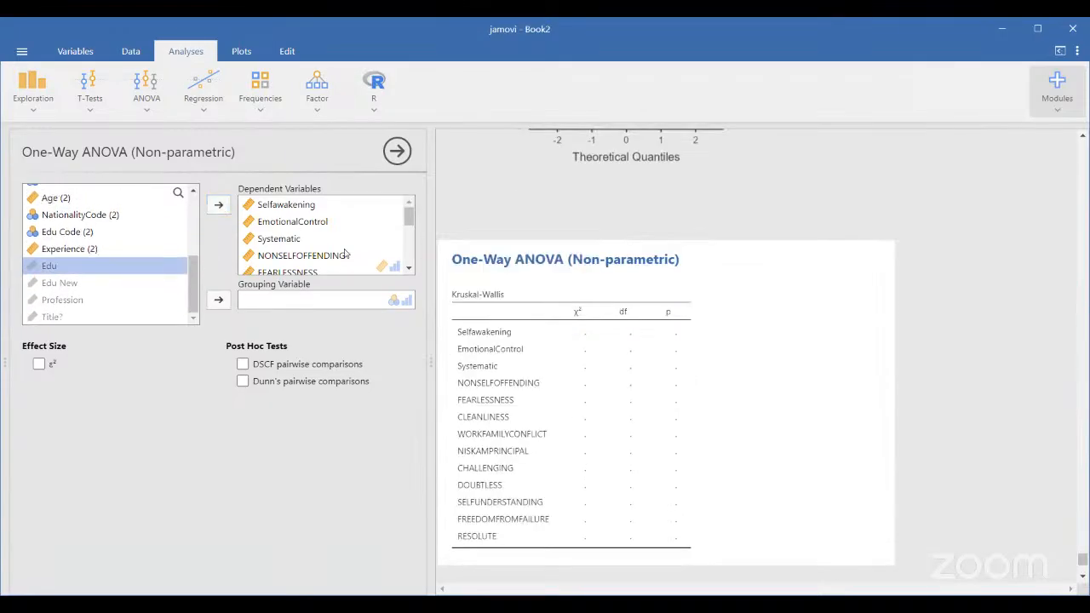
Select NationalityCode (2) in the variable list as the grouping factor
{"action": "scroll", "coordinate": [94, 260], "scroll_direction": "up", "scroll_amount": 5}
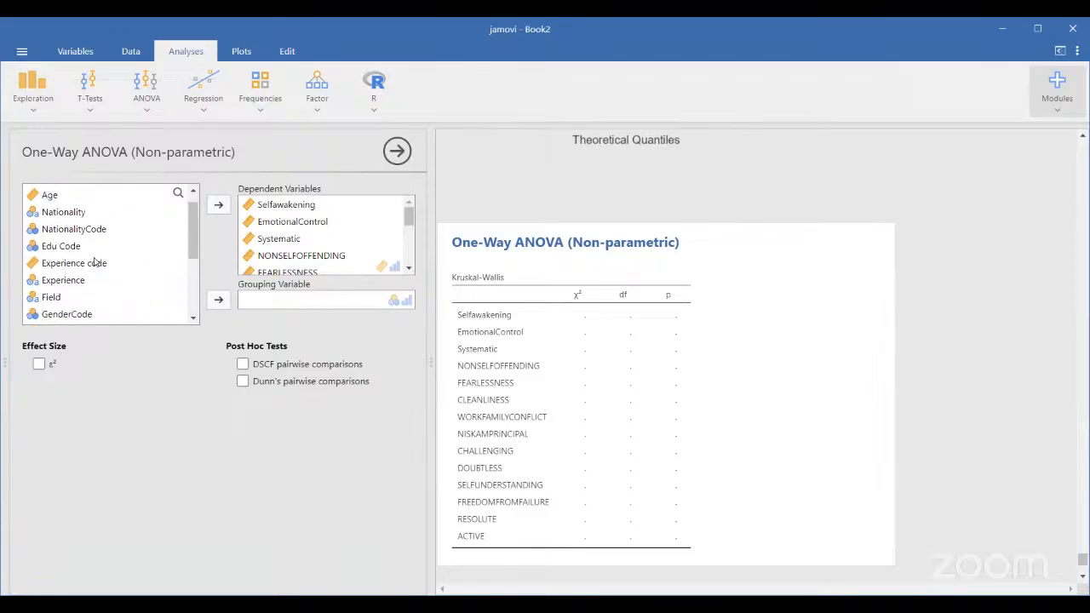
{"action": "scroll", "coordinate": [94, 257], "scroll_direction": "down", "scroll_amount": 3}
{"action": "left_click", "coordinate": [88, 240]}
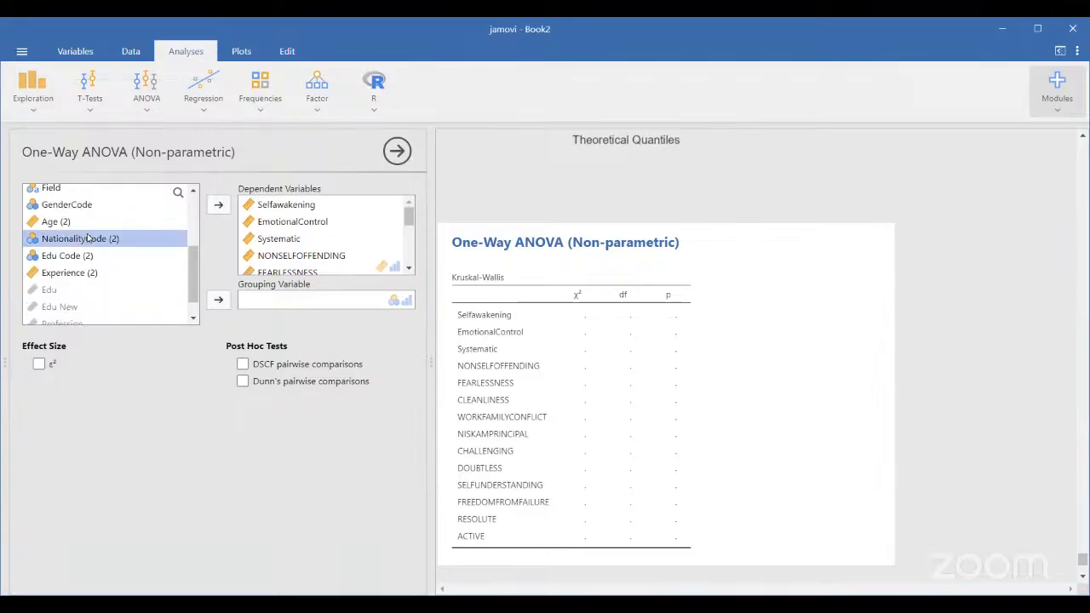
Assign NationalityCode (2) as the Kruskal-Wallis grouping variable
{"action": "left_click", "coordinate": [221, 301]}
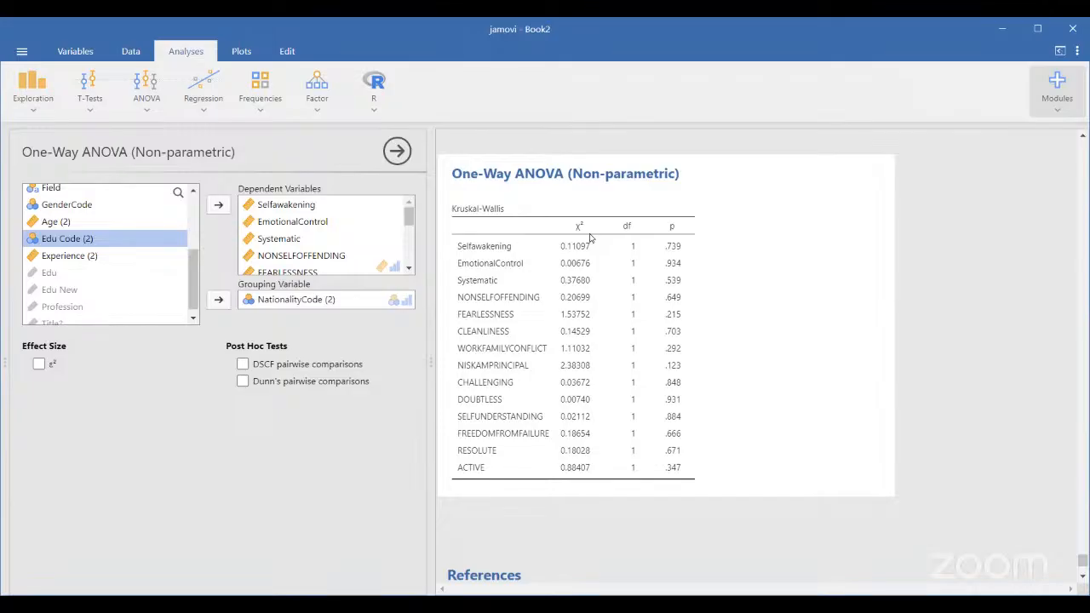
Tick ε² under Effect Size to add it to the Kruskal-Wallis table
{"action": "left_click", "coordinate": [39, 365]}
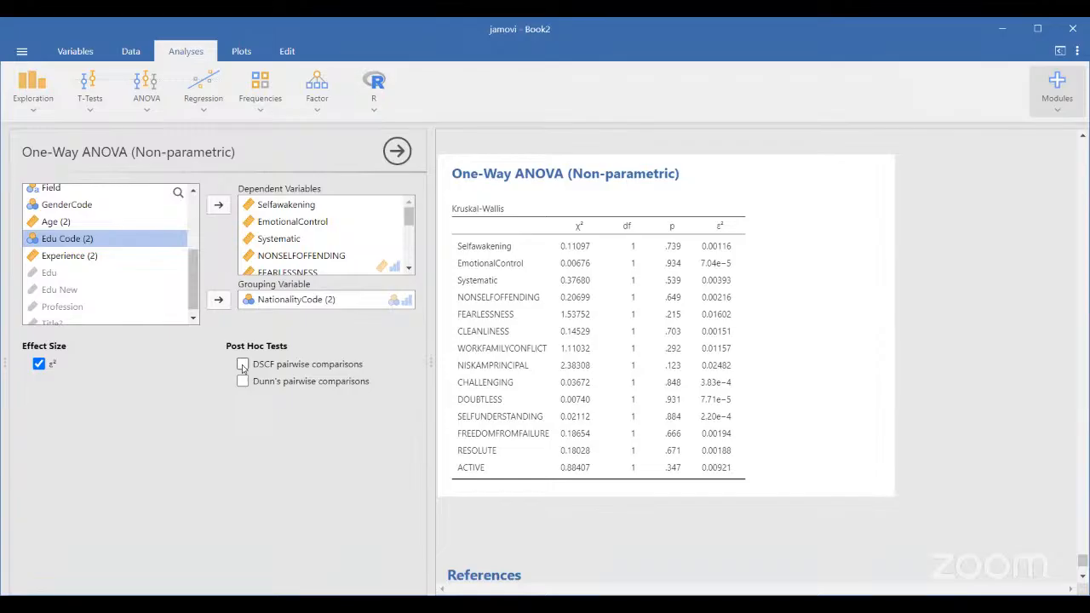
Enable DSCF pairwise comparisons and review the W and p tables for each variable
{"action": "left_click", "coordinate": [244, 366]}
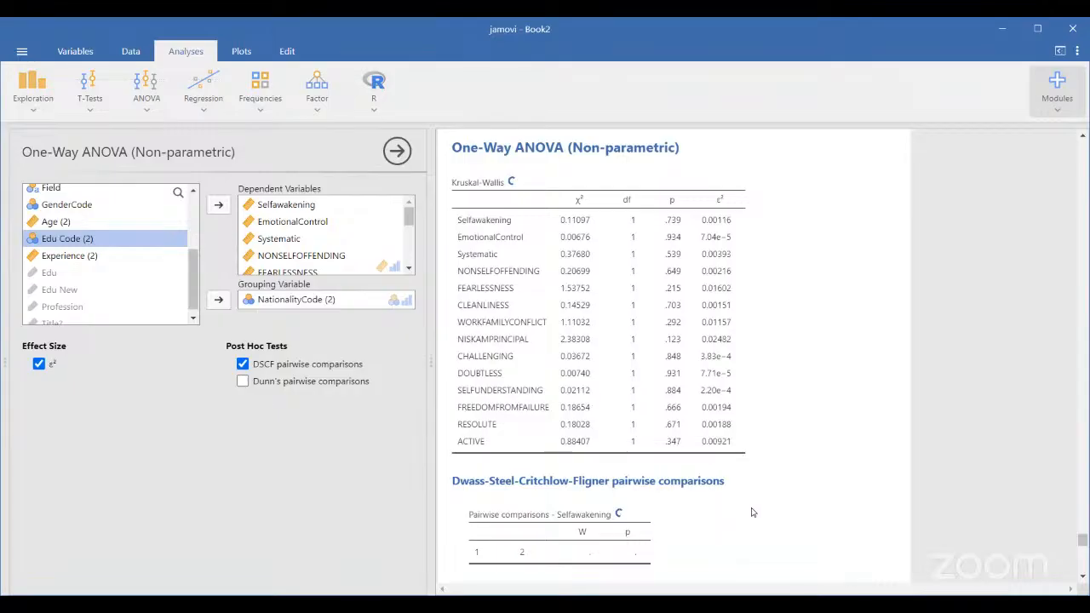
{"action": "scroll", "coordinate": [752, 522], "scroll_direction": "down", "scroll_amount": 2}
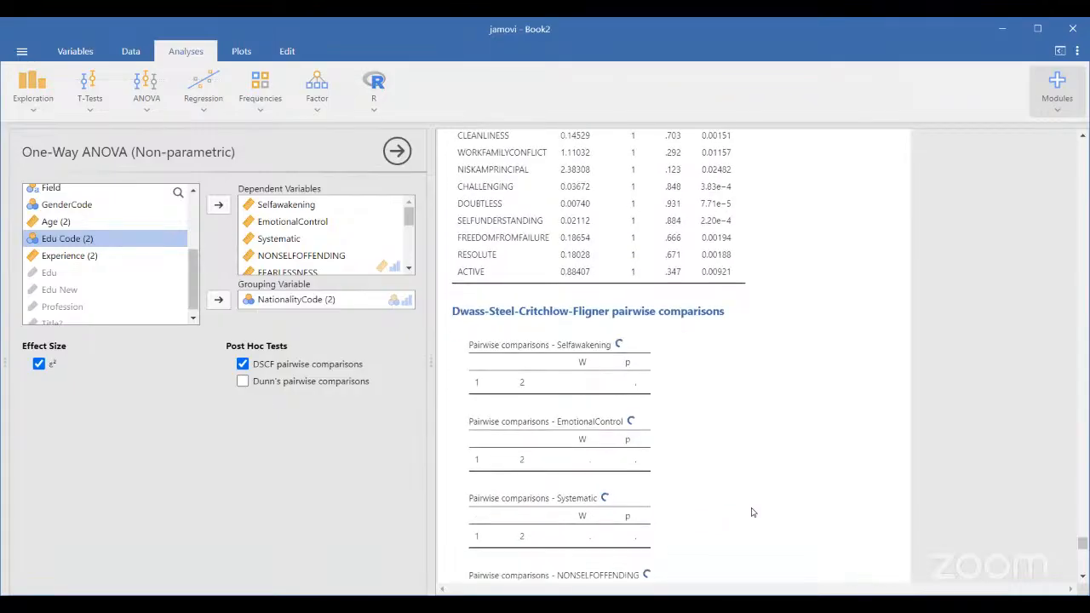
{"action": "scroll", "coordinate": [753, 512], "scroll_direction": "down", "scroll_amount": 1}
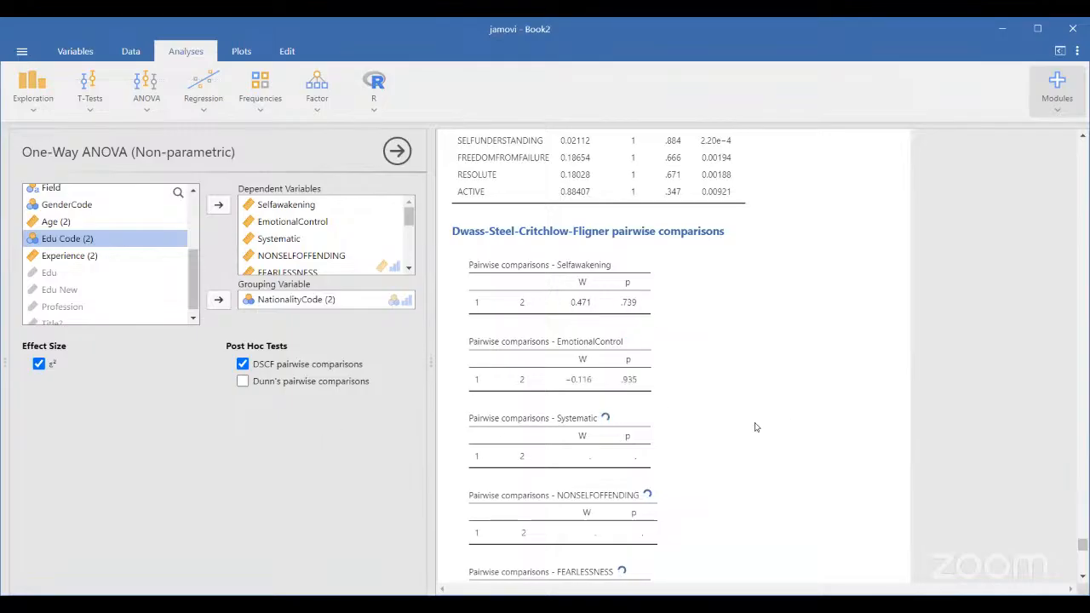
{"action": "scroll", "coordinate": [754, 427], "scroll_direction": "down", "scroll_amount": 1}
{"action": "scroll", "coordinate": [756, 427], "scroll_direction": "down", "scroll_amount": 1}
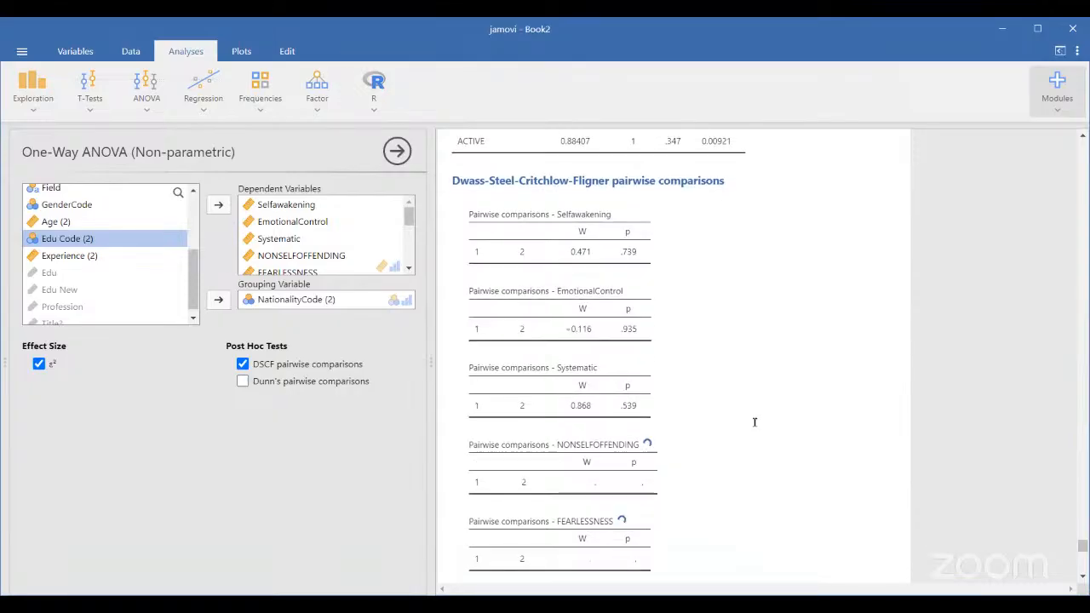
{"action": "scroll", "coordinate": [757, 427], "scroll_direction": "up", "scroll_amount": 1}
{"action": "scroll", "coordinate": [757, 426], "scroll_direction": "down", "scroll_amount": 1}
{"action": "scroll", "coordinate": [754, 427], "scroll_direction": "down", "scroll_amount": 2}
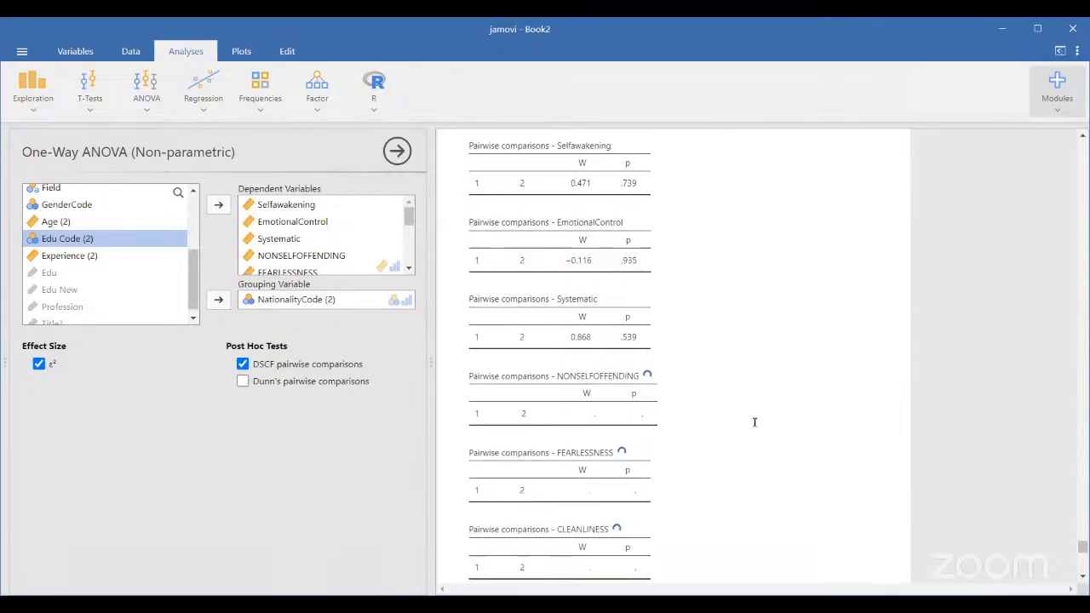
{"action": "scroll", "coordinate": [754, 421], "scroll_direction": "up", "scroll_amount": 2}
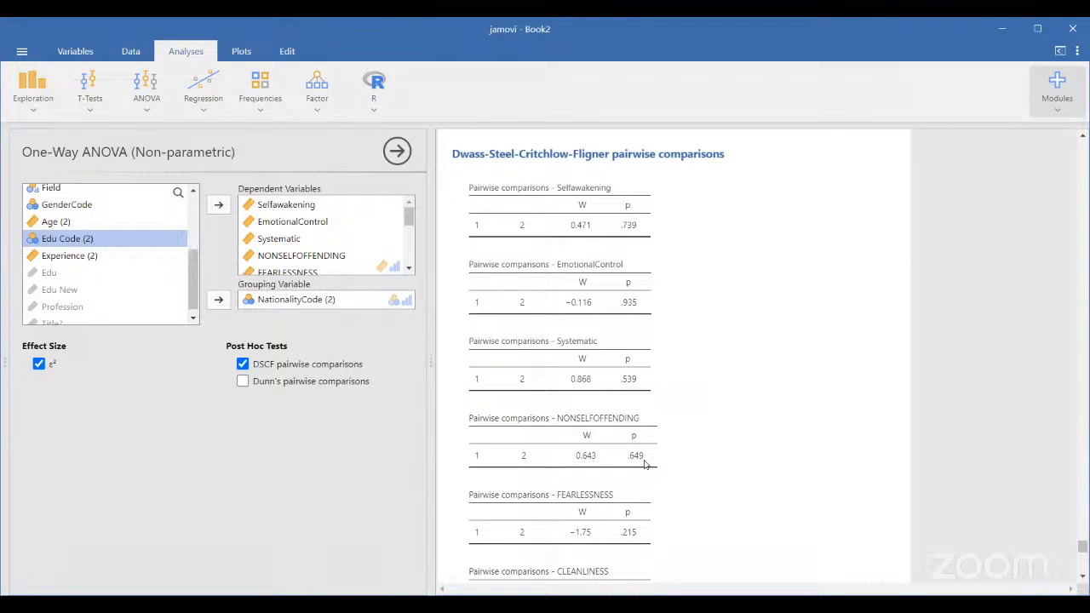
{"action": "scroll", "coordinate": [645, 463], "scroll_direction": "down", "scroll_amount": 4}
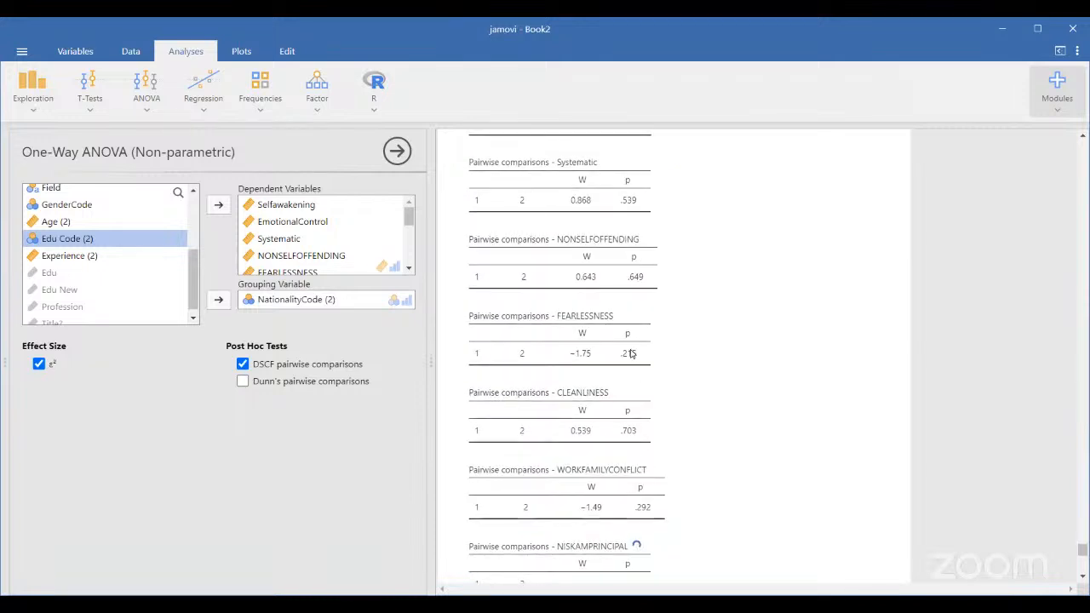
{"action": "scroll", "coordinate": [635, 425], "scroll_direction": "up", "scroll_amount": 2}
{"action": "scroll", "coordinate": [631, 353], "scroll_direction": "up", "scroll_amount": 3}
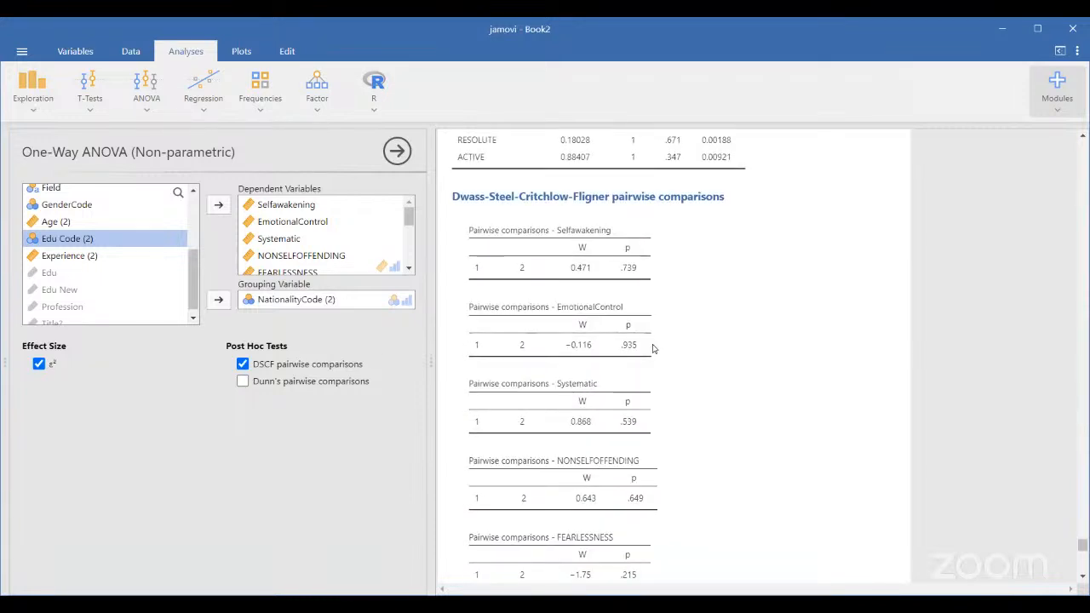
{"action": "scroll", "coordinate": [653, 349], "scroll_direction": "up", "scroll_amount": 8}
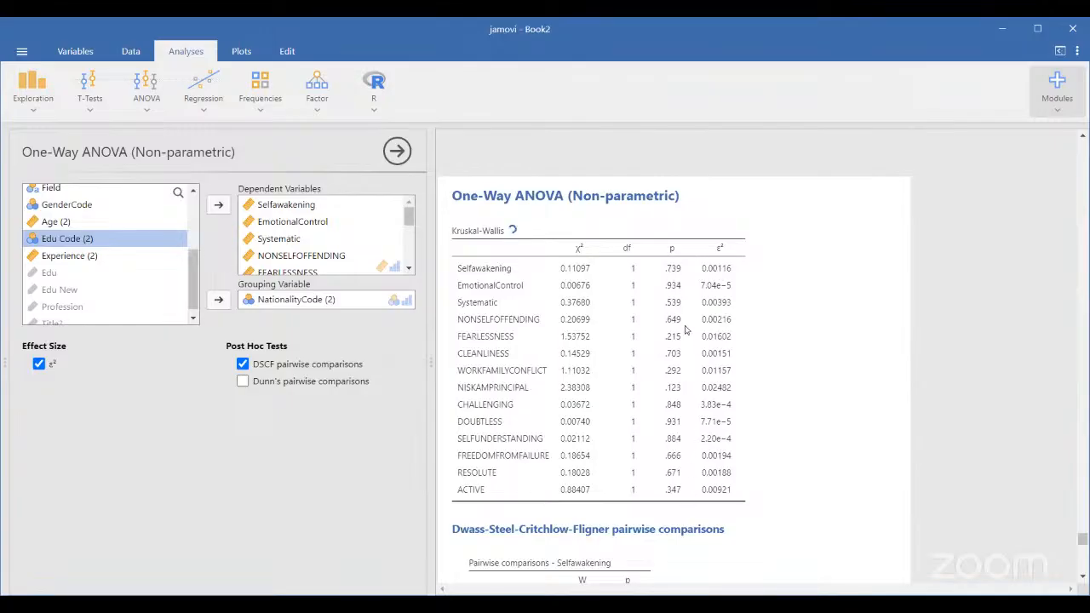
{"action": "scroll", "coordinate": [677, 456], "scroll_direction": "down", "scroll_amount": 5}
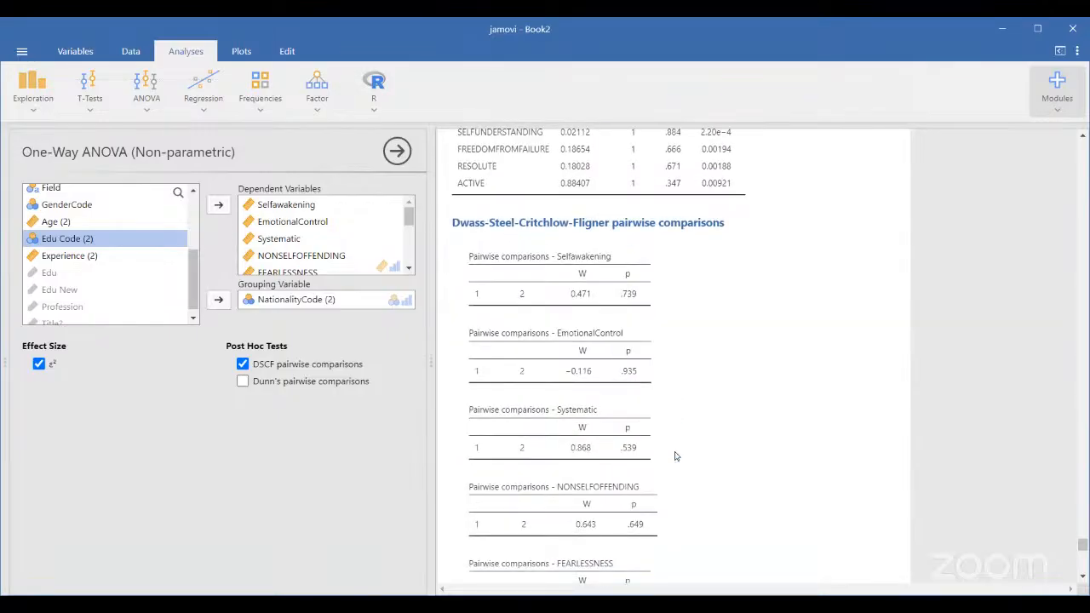
{"action": "scroll", "coordinate": [675, 457], "scroll_direction": "down", "scroll_amount": 1}
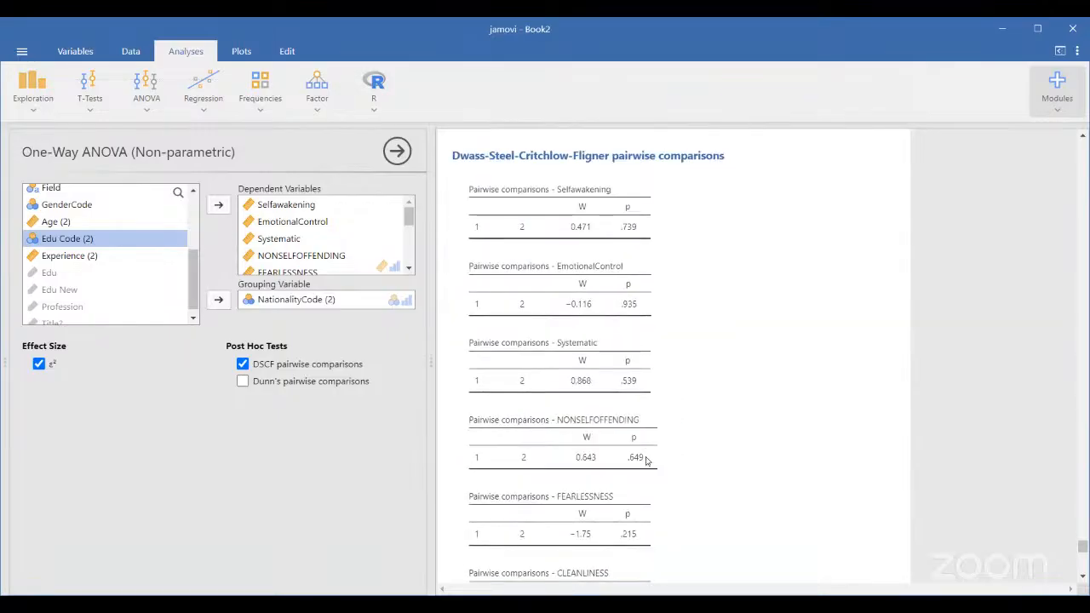
{"action": "scroll", "coordinate": [645, 459], "scroll_direction": "down", "scroll_amount": 3}
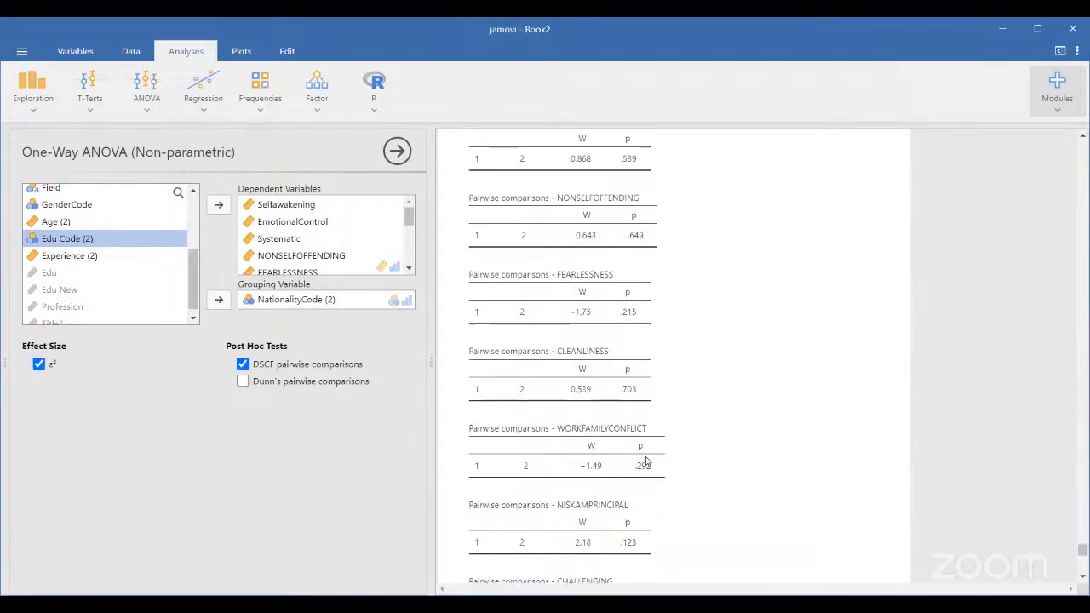
{"action": "scroll", "coordinate": [646, 461], "scroll_direction": "down", "scroll_amount": 4}
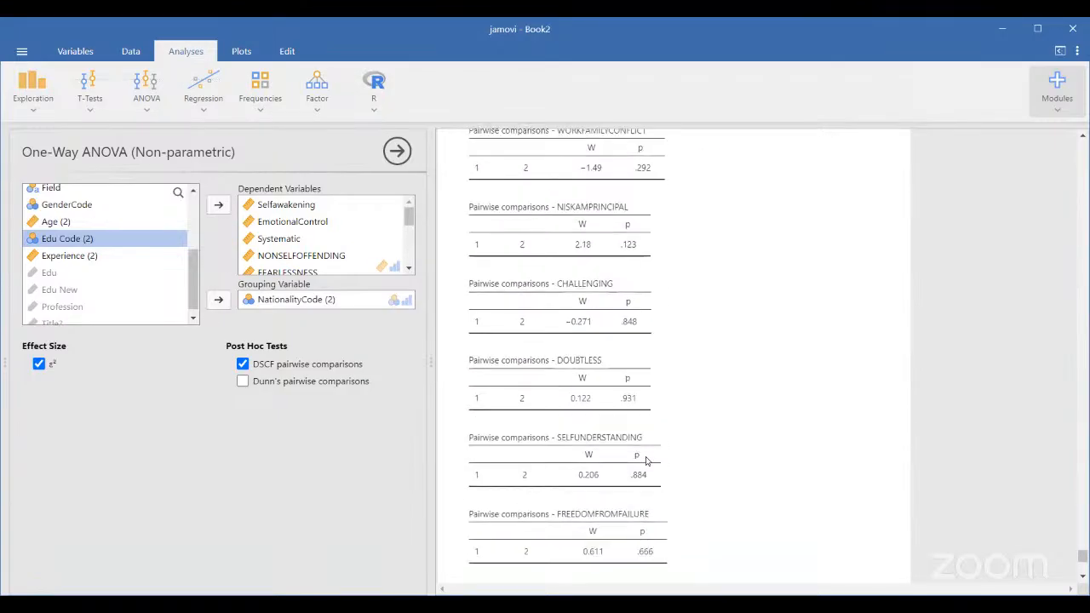
{"action": "scroll", "coordinate": [645, 460], "scroll_direction": "down", "scroll_amount": 4}
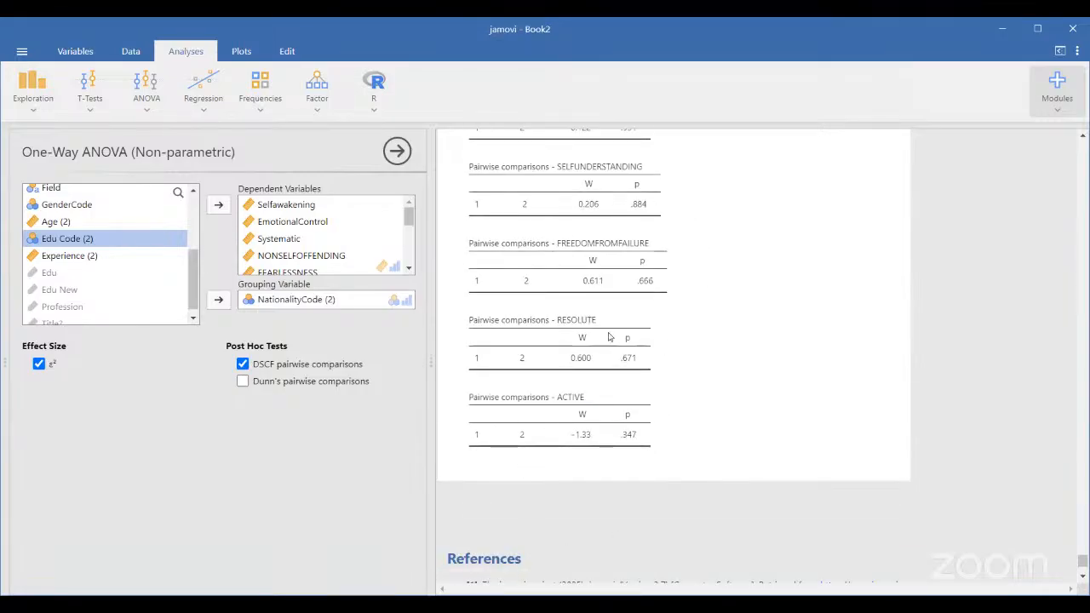
{"action": "scroll", "coordinate": [609, 338], "scroll_direction": "up", "scroll_amount": 1}
{"action": "scroll", "coordinate": [609, 333], "scroll_direction": "up", "scroll_amount": 15}
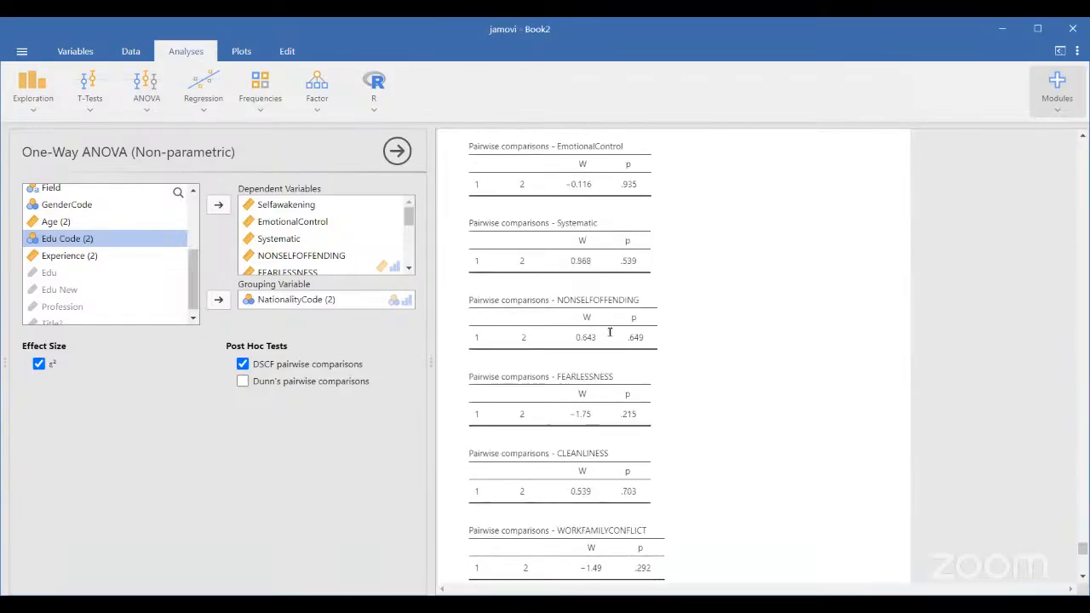
{"action": "scroll", "coordinate": [608, 337], "scroll_direction": "down", "scroll_amount": 20}
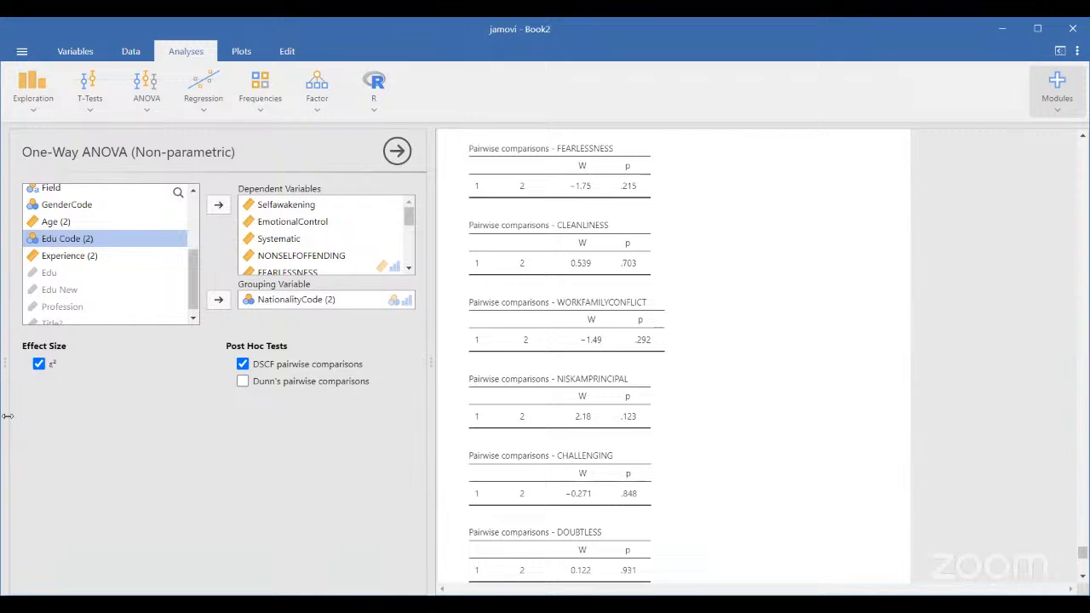
{"action": "scroll", "coordinate": [656, 482], "scroll_direction": "down", "scroll_amount": 5}
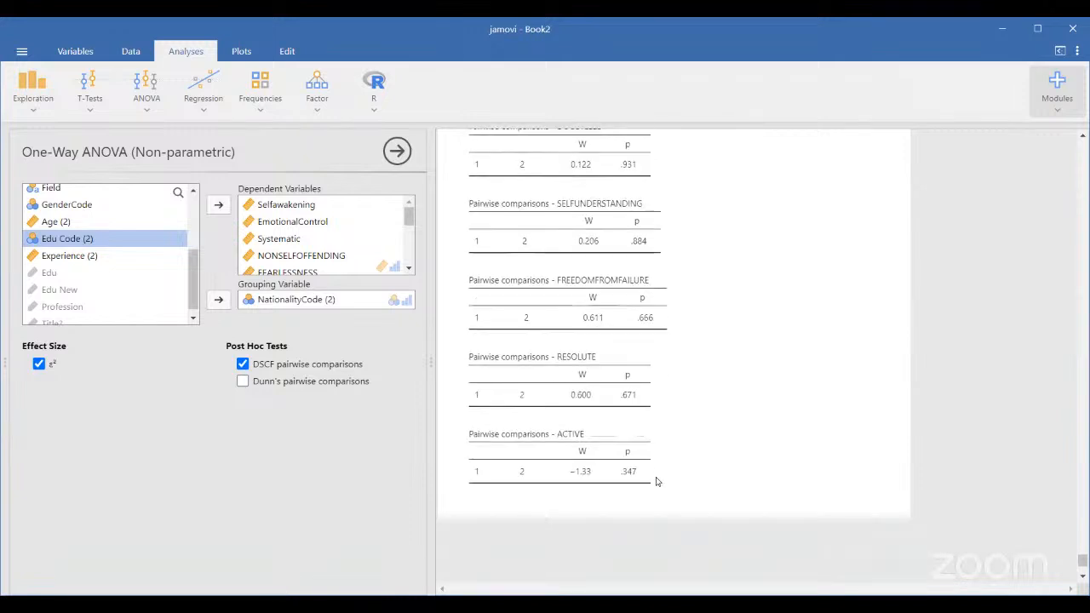
{"action": "scroll", "coordinate": [656, 482], "scroll_direction": "up", "scroll_amount": 20}
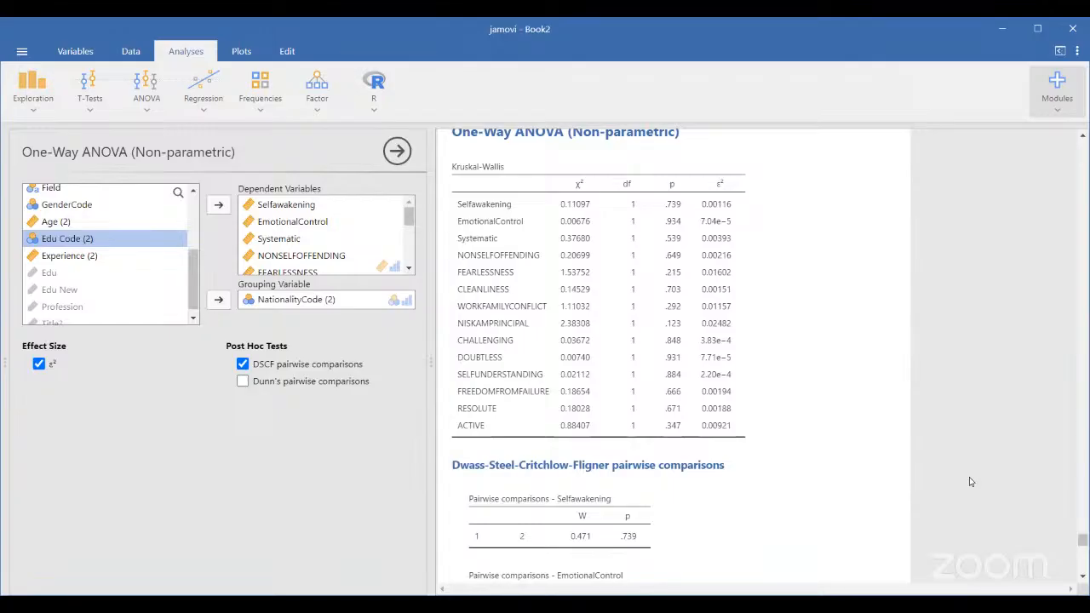
{"action": "scroll", "coordinate": [737, 528], "scroll_direction": "down", "scroll_amount": 10}
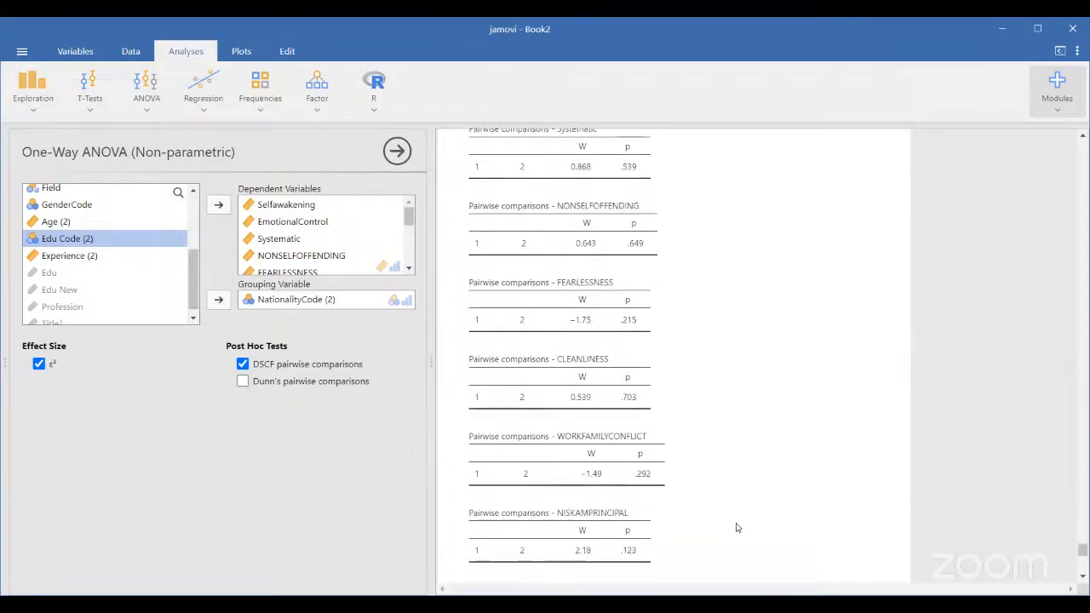
{"action": "scroll", "coordinate": [738, 528], "scroll_direction": "down", "scroll_amount": 12}
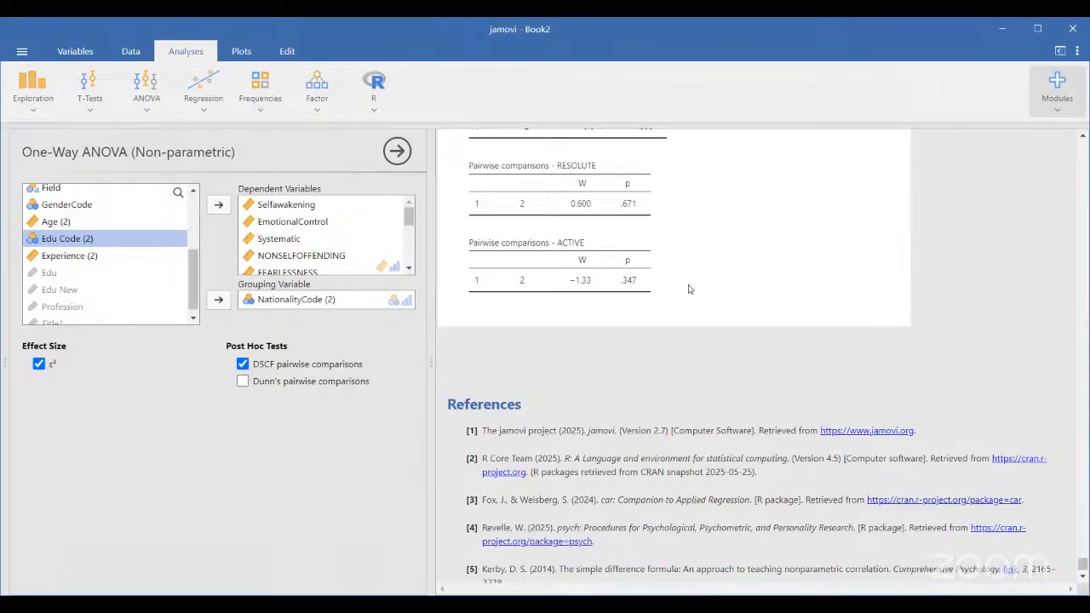
{"action": "scroll", "coordinate": [690, 289], "scroll_direction": "up", "scroll_amount": 2}
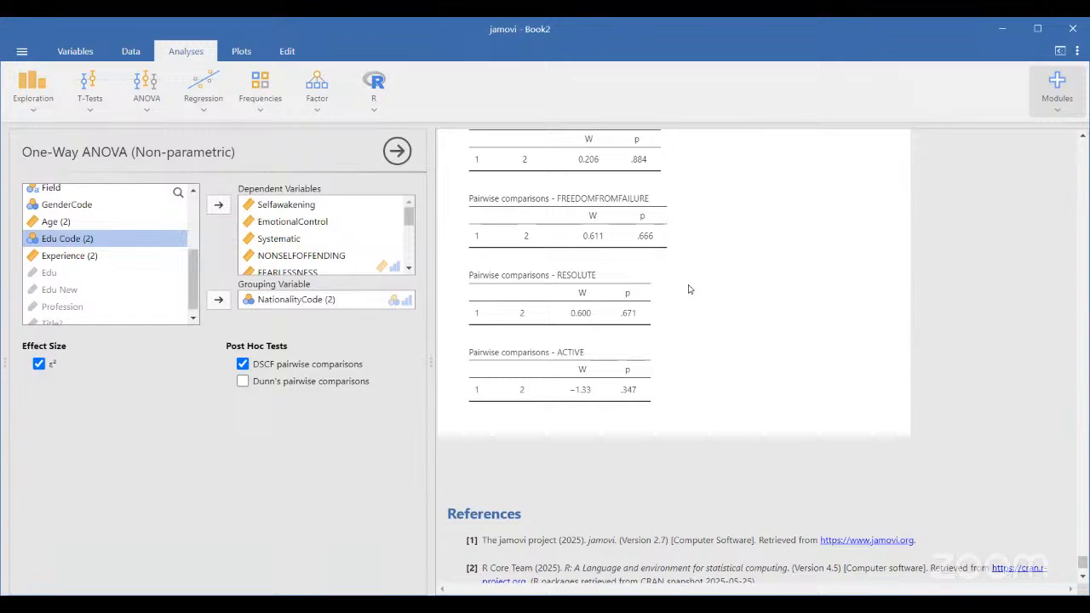
{"action": "scroll", "coordinate": [689, 289], "scroll_direction": "up", "scroll_amount": 15}
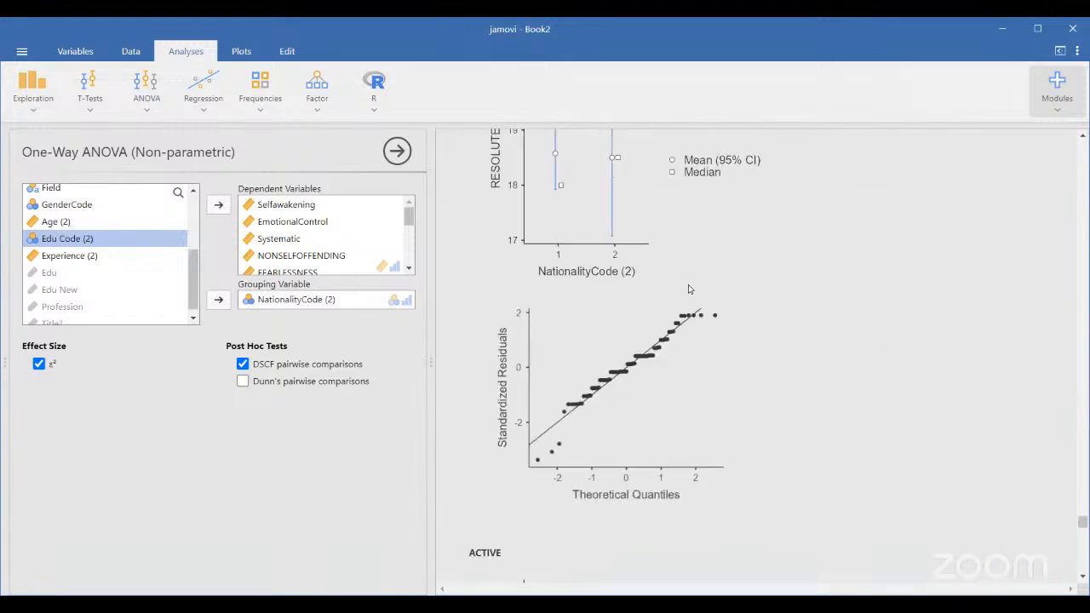
{"action": "scroll", "coordinate": [690, 289], "scroll_direction": "up", "scroll_amount": 5}
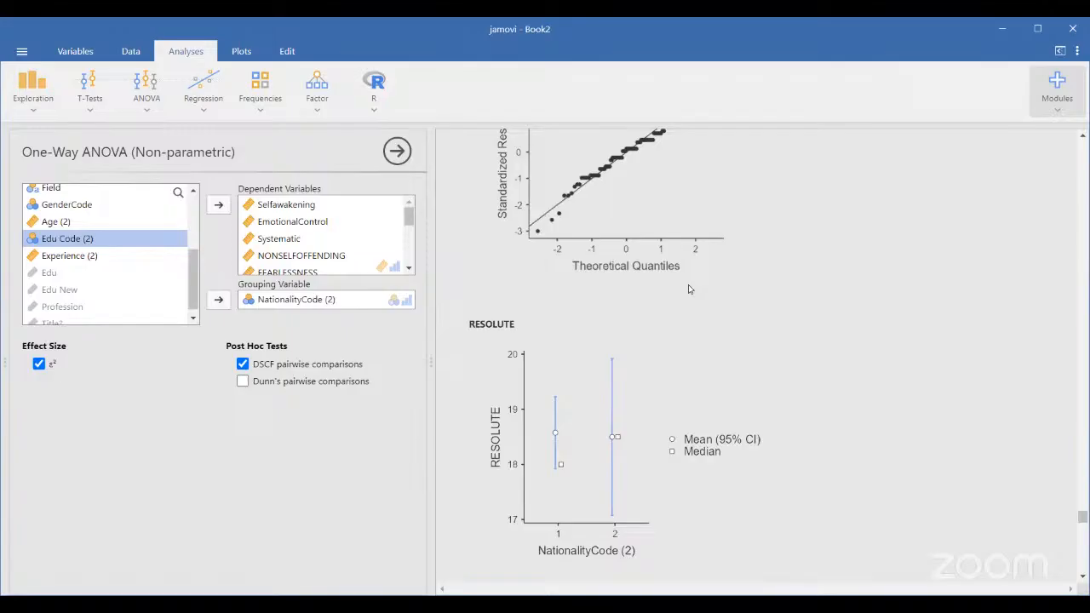
{"action": "scroll", "coordinate": [690, 290], "scroll_direction": "down", "scroll_amount": 5}
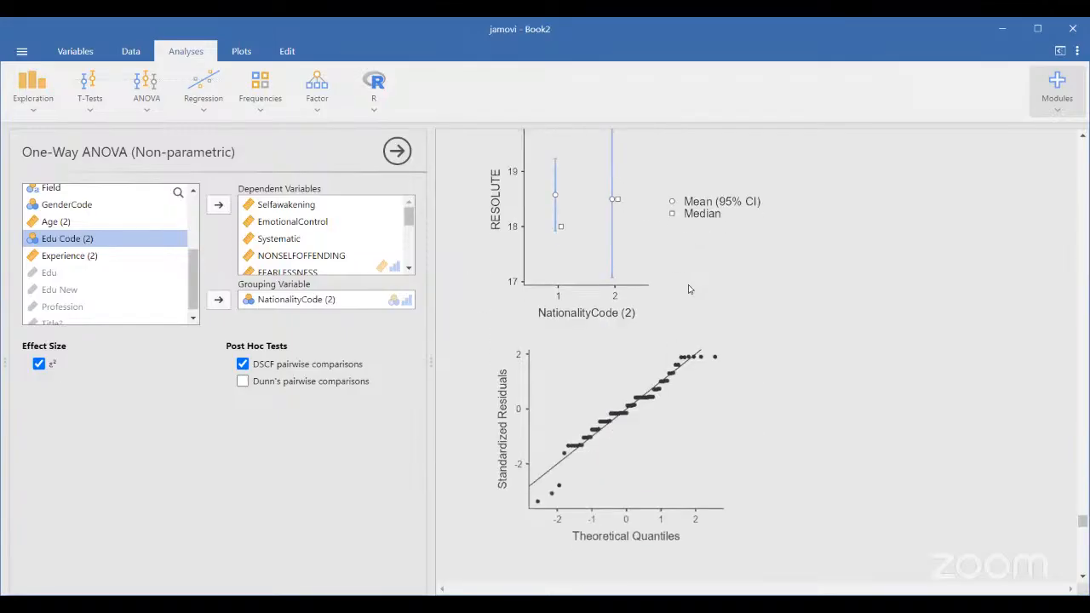
{"action": "scroll", "coordinate": [689, 290], "scroll_direction": "down", "scroll_amount": 20}
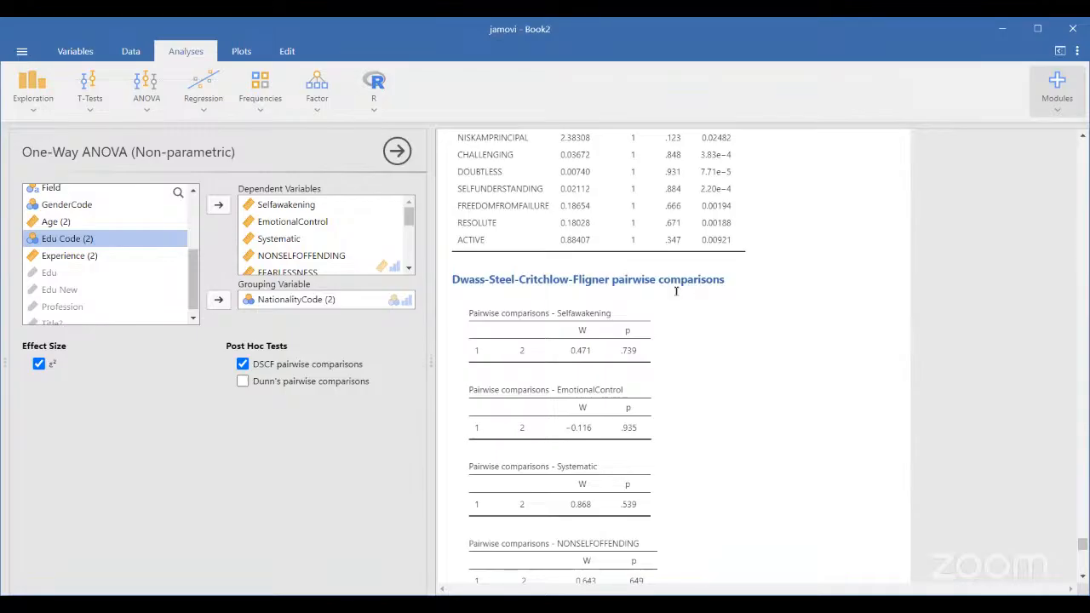
{"action": "scroll", "coordinate": [634, 314], "scroll_direction": "down", "scroll_amount": 1}
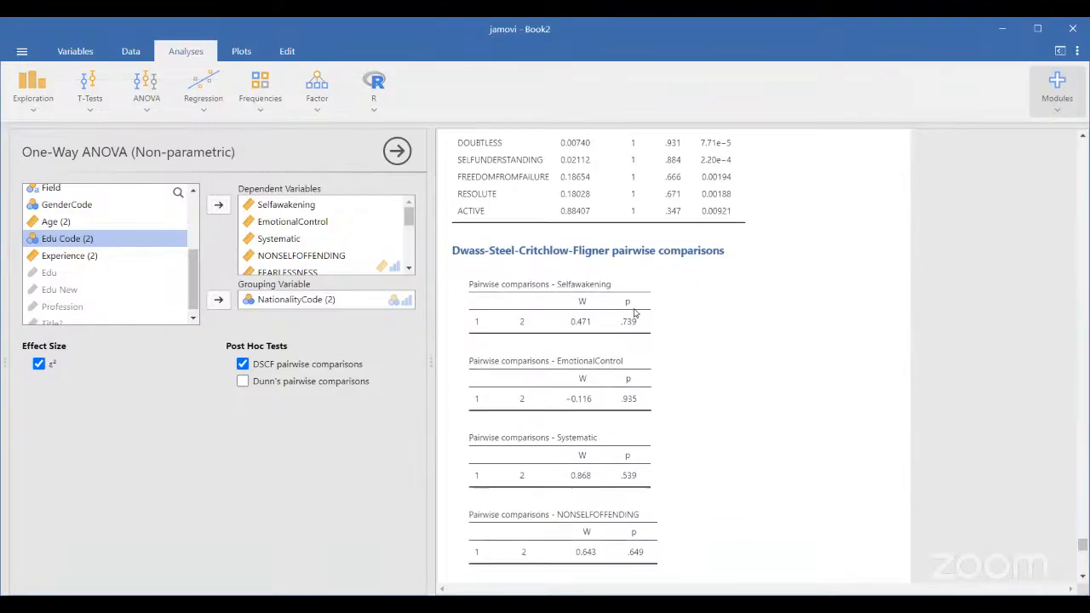